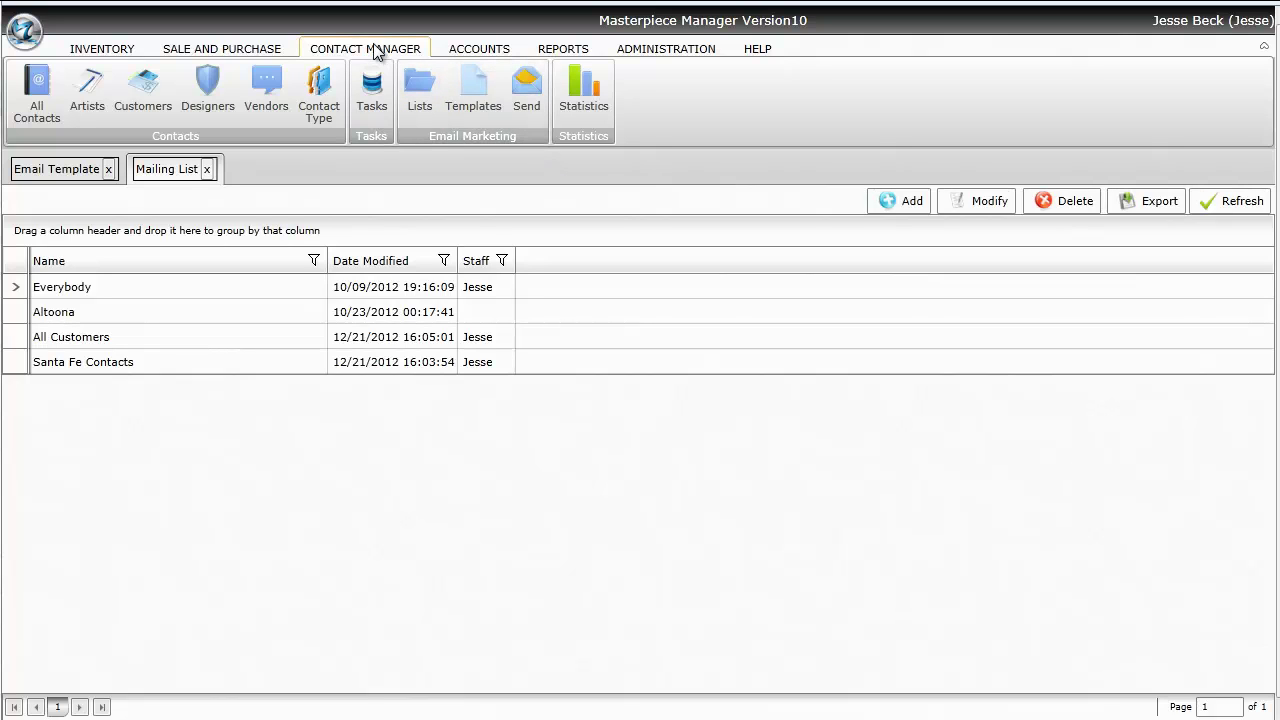
Start a new email marketing mailing list and examine its Name and Description fields
left_click(373, 49)
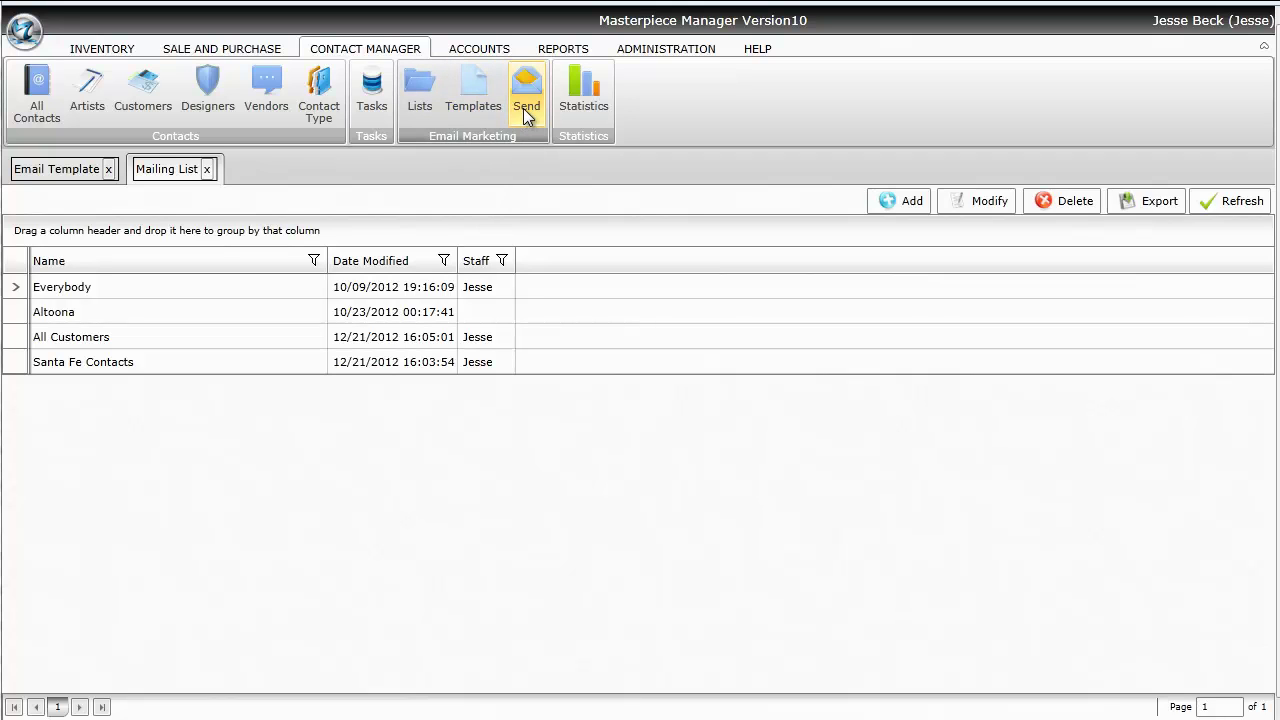
left_click(432, 92)
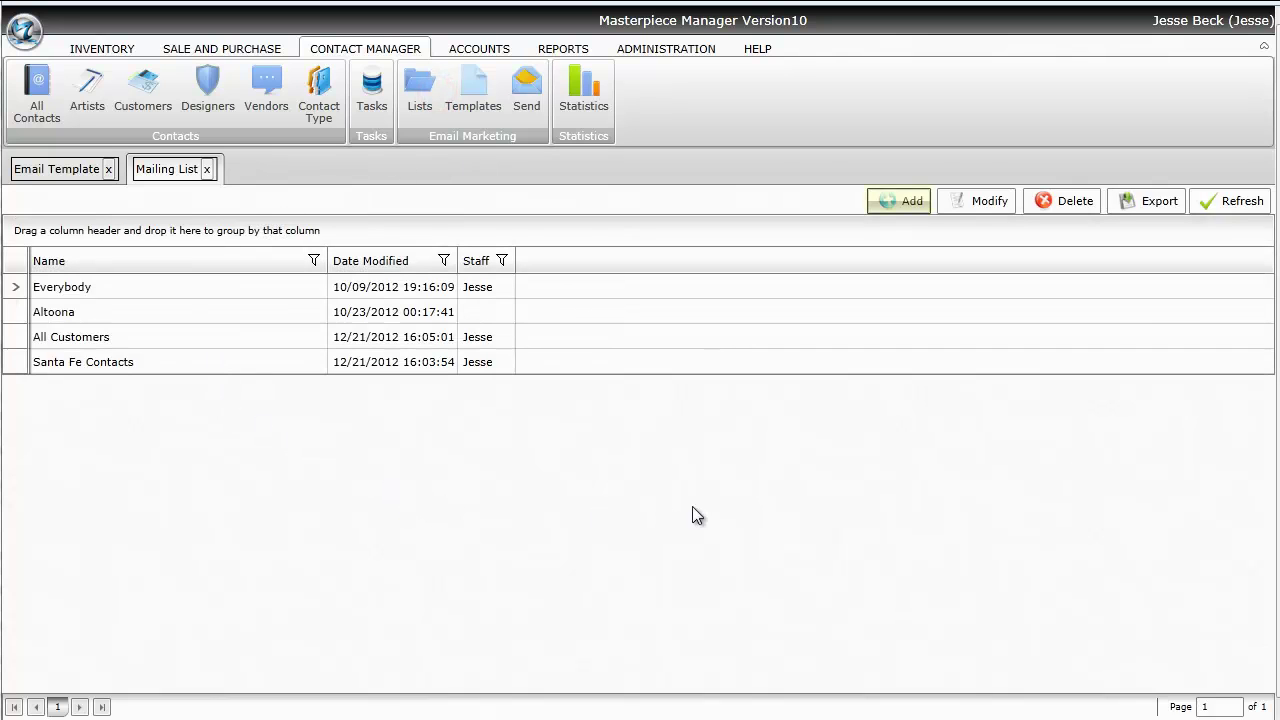
left_click(889, 209)
left_click(440, 329)
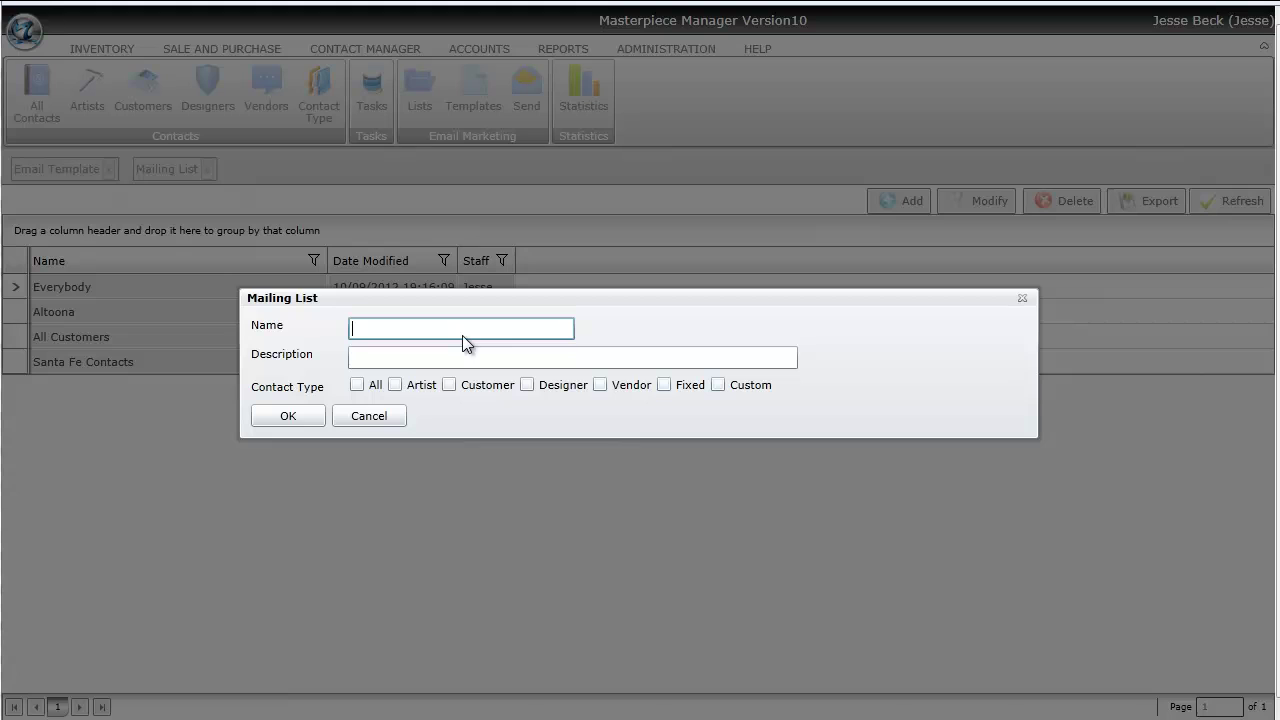
left_click(451, 354)
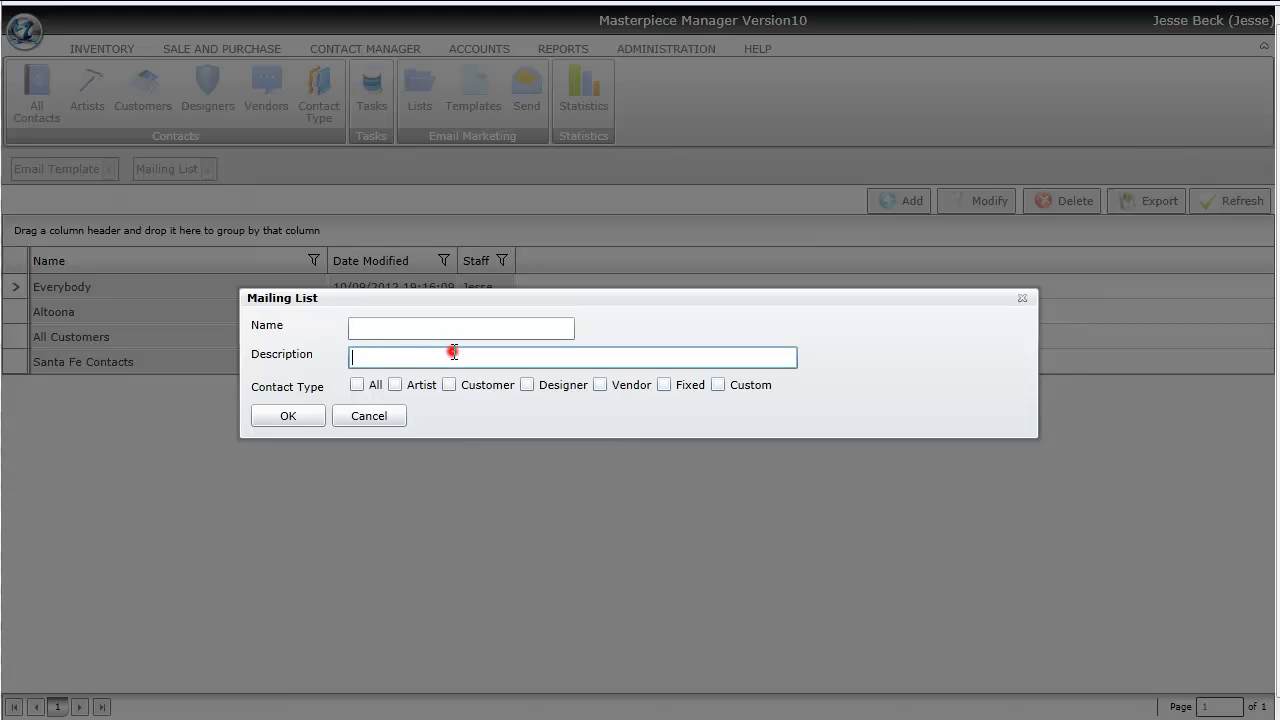
left_click(450, 321)
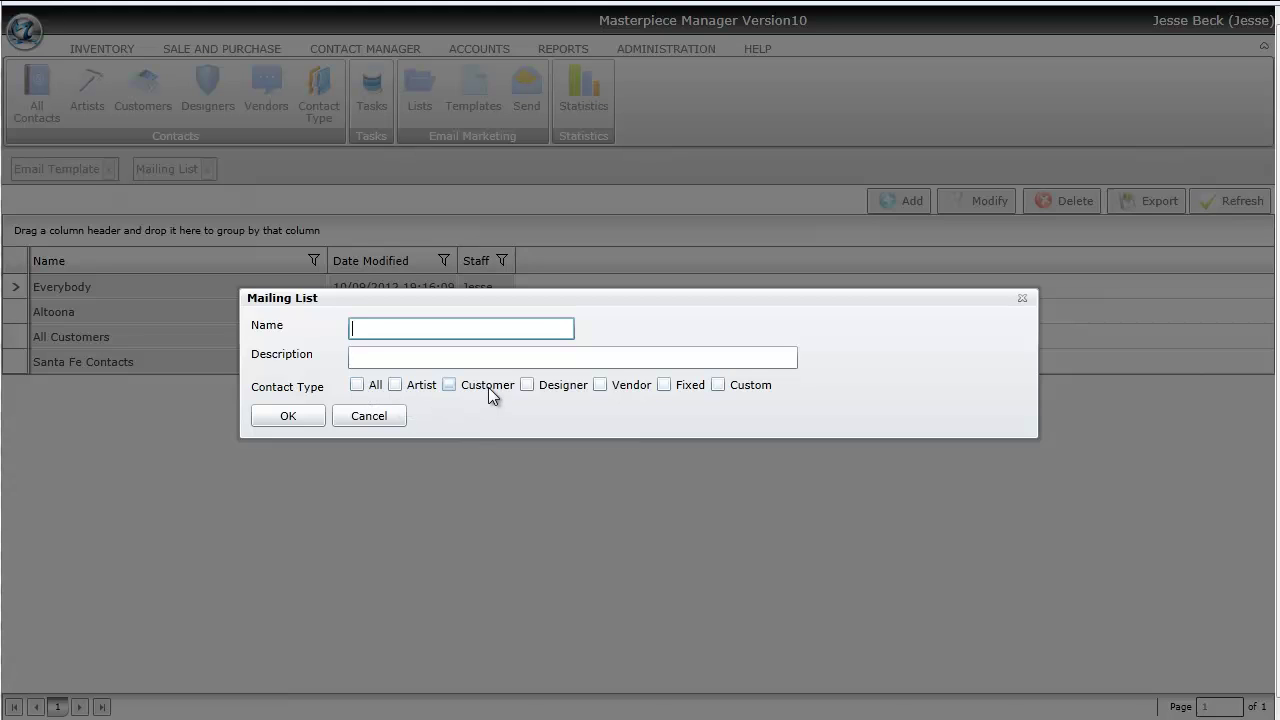
Choose the Custom contact type, examine the location and sales criteria, and cancel the new mailing list
left_click(720, 384)
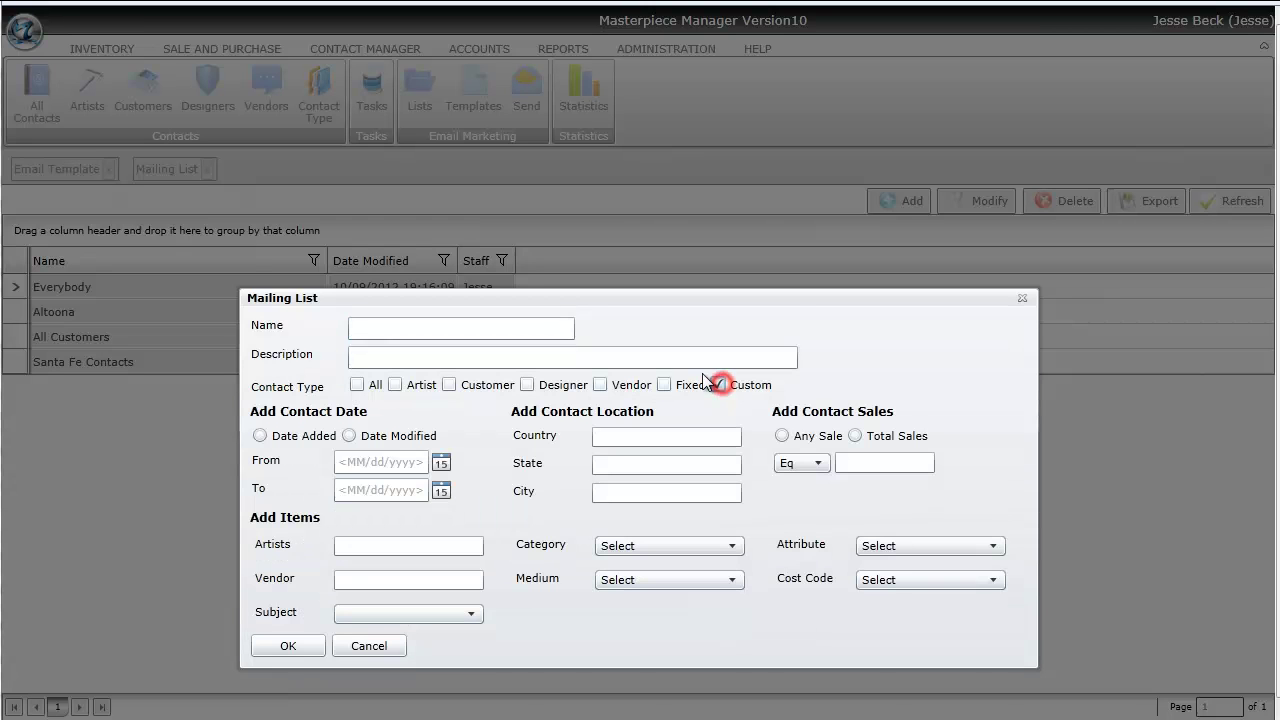
left_click_drag(657, 300, 658, 193)
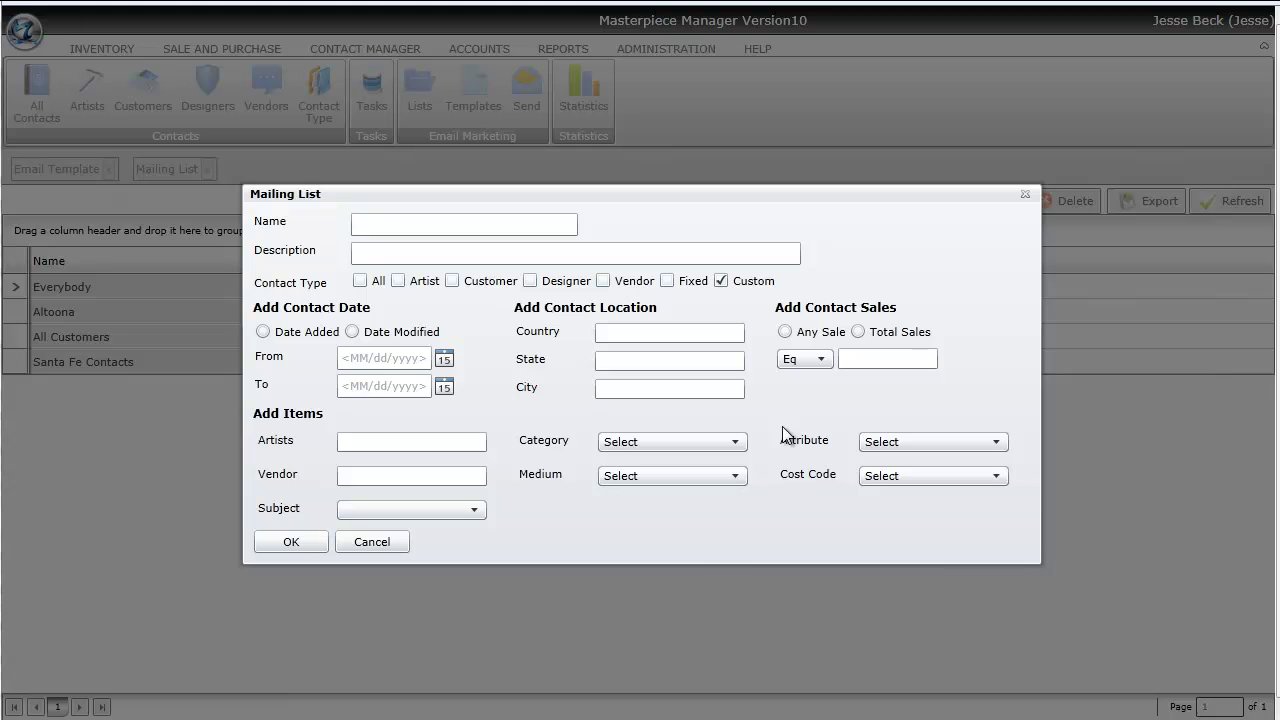
left_click(620, 361)
left_click(878, 362)
left_click(878, 362)
left_click(388, 538)
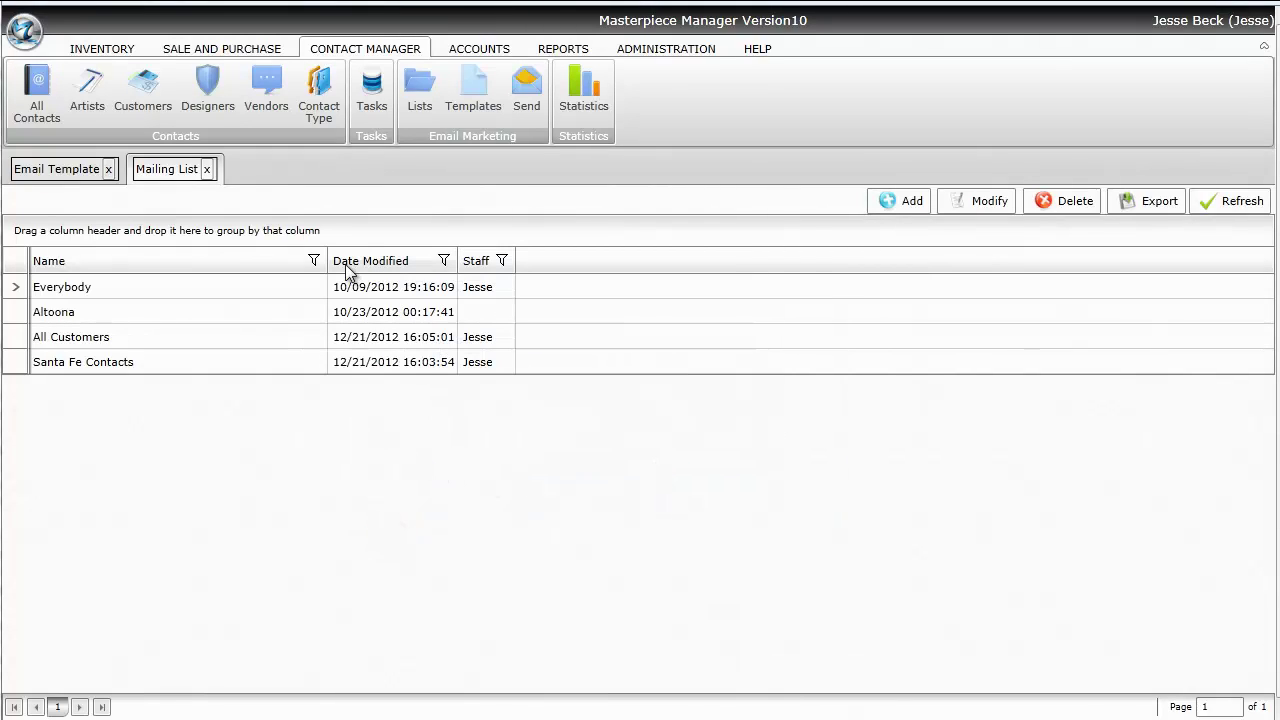
Start a new email template with the greeting "Dear" followed by the First Name contact merge field
left_click(474, 95)
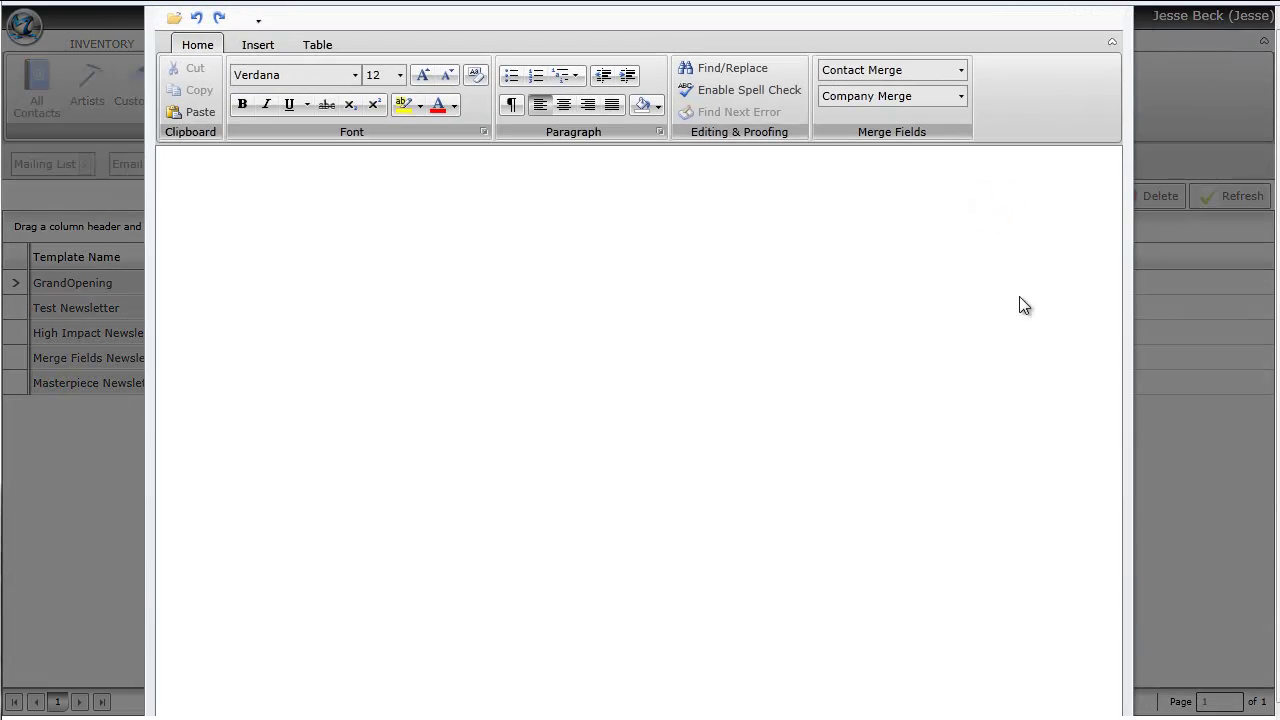
left_click(372, 283)
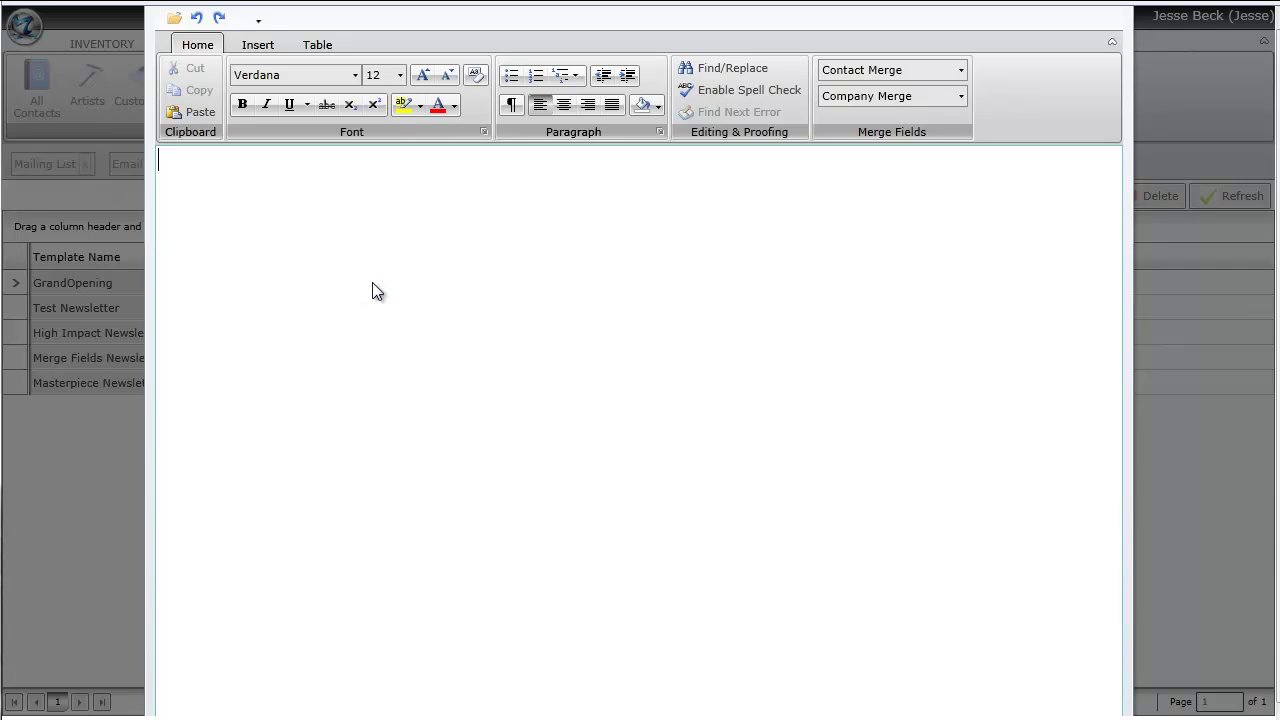
type("Dre")
key("BackSpace")
key("BackSpace")
type("ear")
left_click(960, 72)
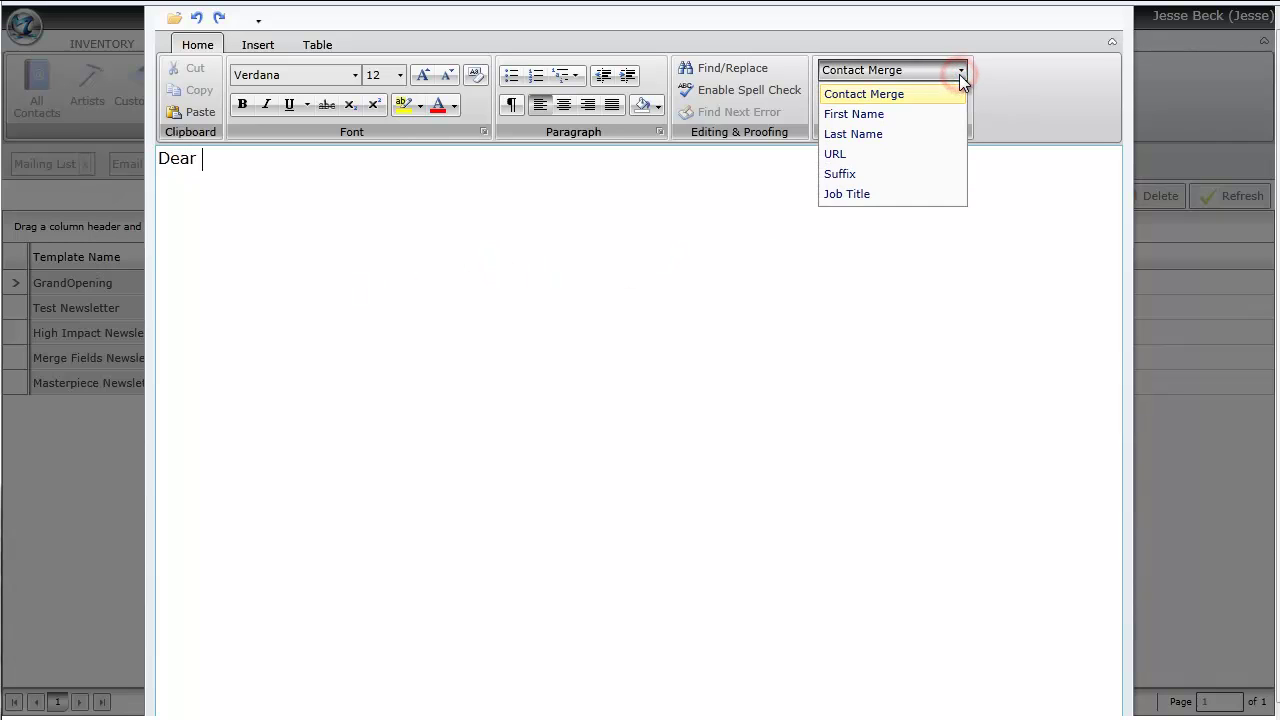
left_click(932, 115)
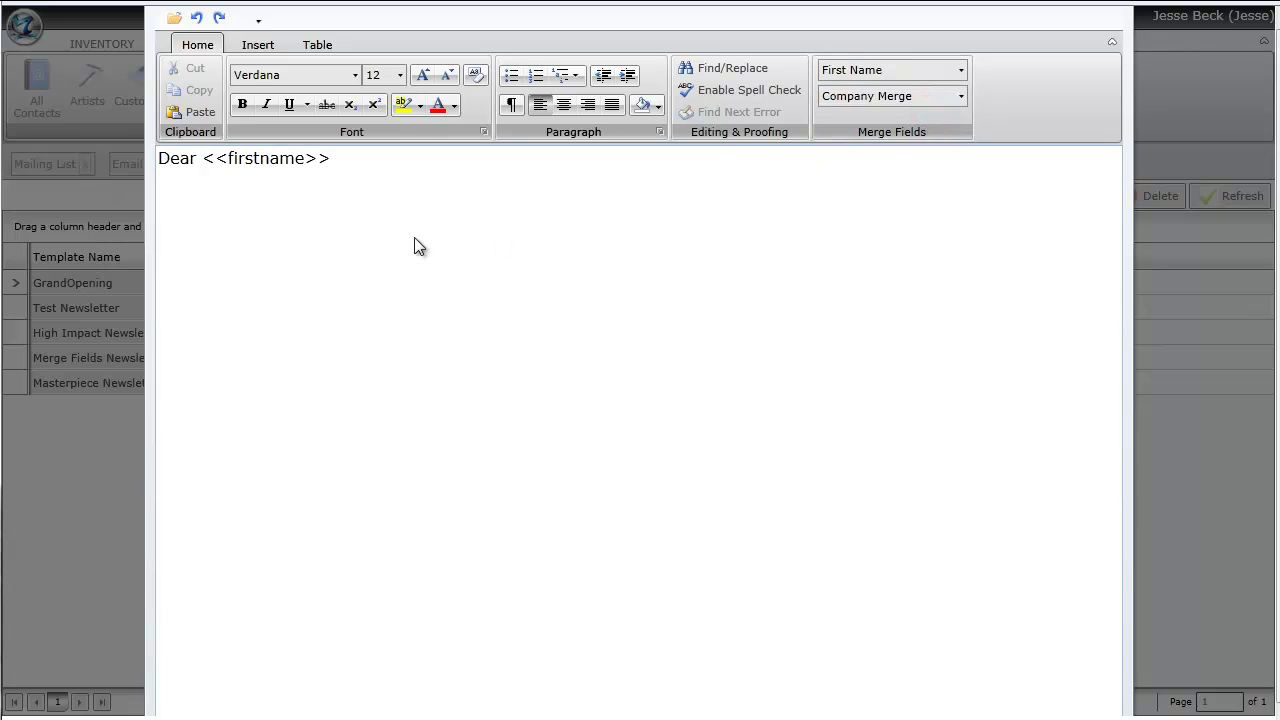
Add a comma after the first name merge field and write "Welcome to our Grand Opening" as a separate line below
left_click_drag(314, 158, 229, 157)
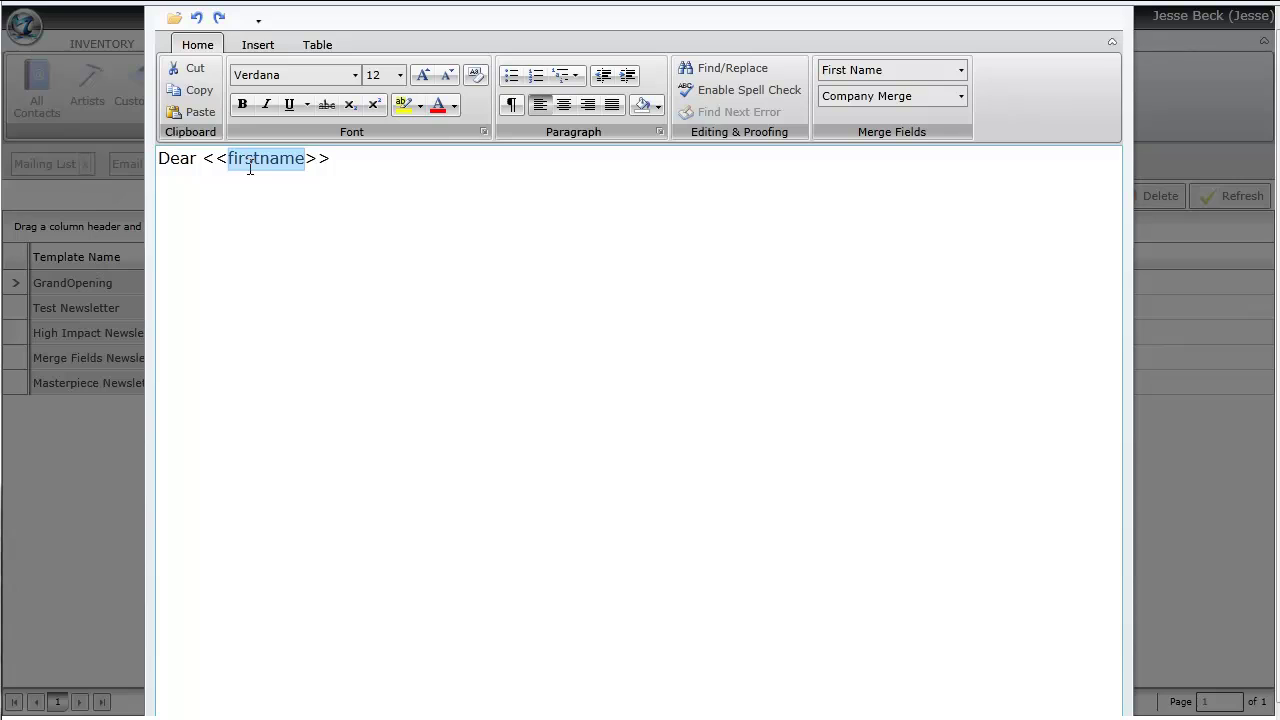
left_click(381, 172)
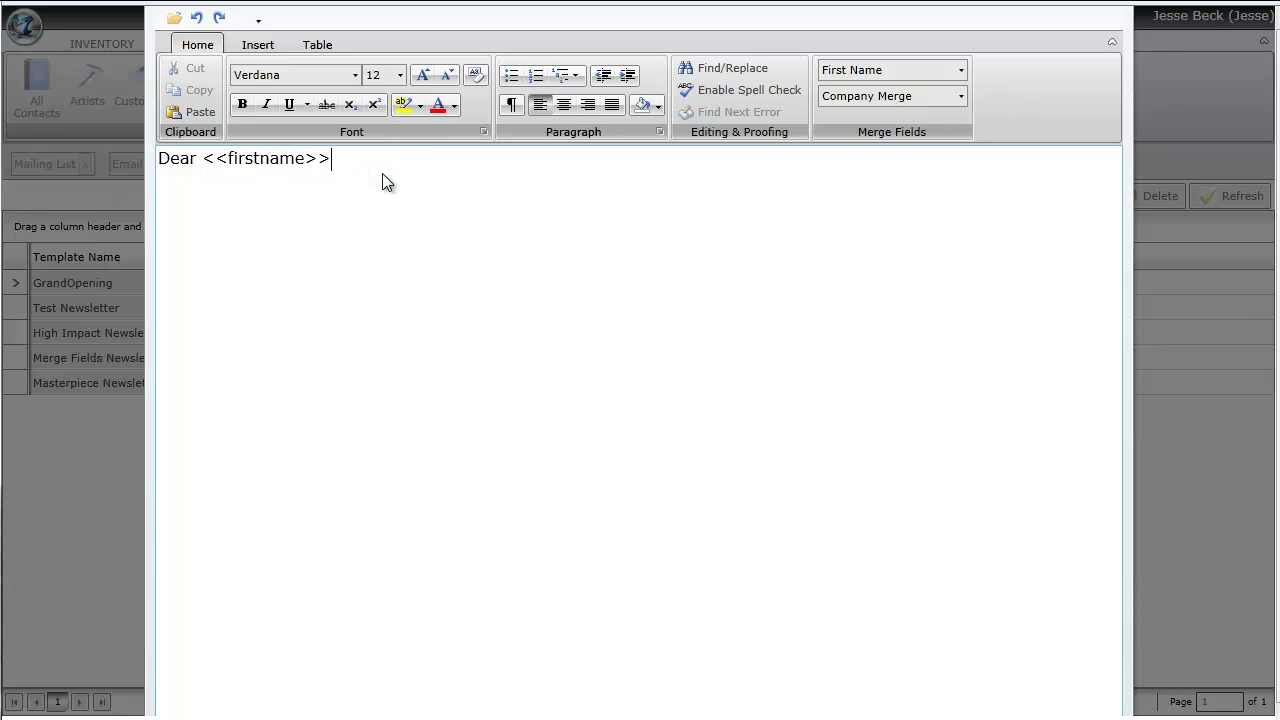
key("Return")
type("Welcome to our Grand Opening")
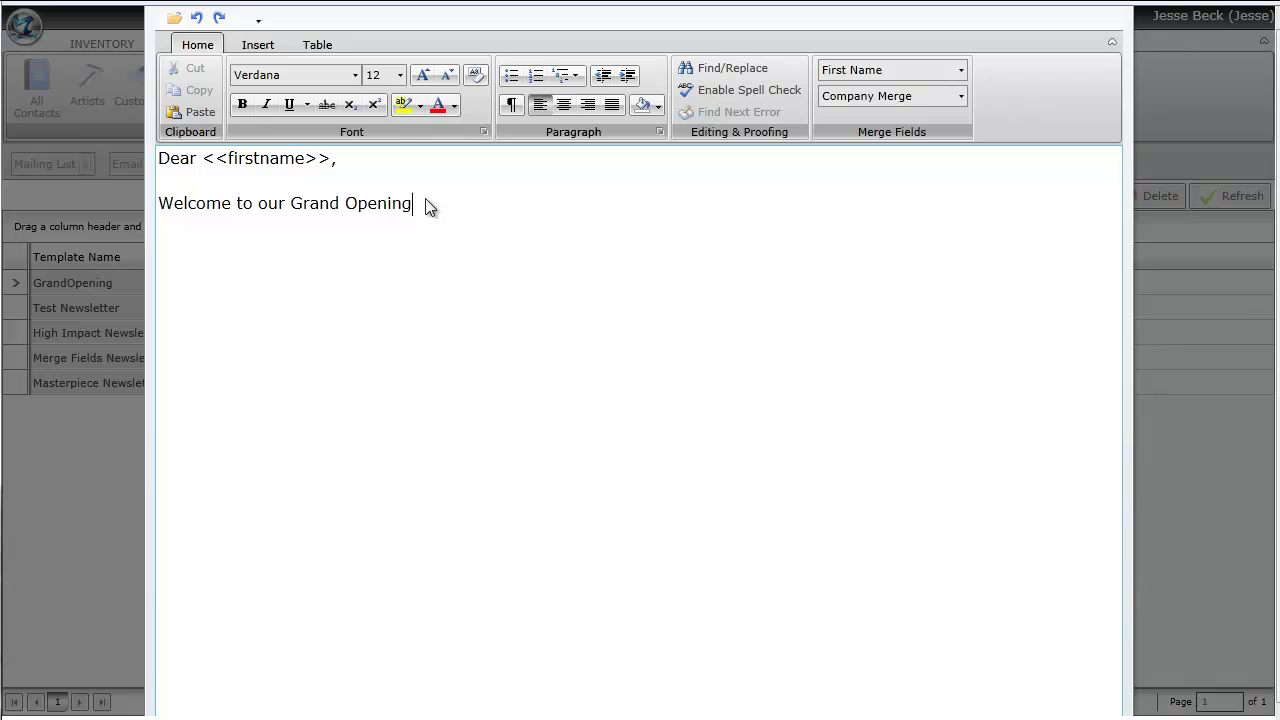
Colour the words "Grand Opening" red and check the available fonts
left_click_drag(413, 203, 284, 207)
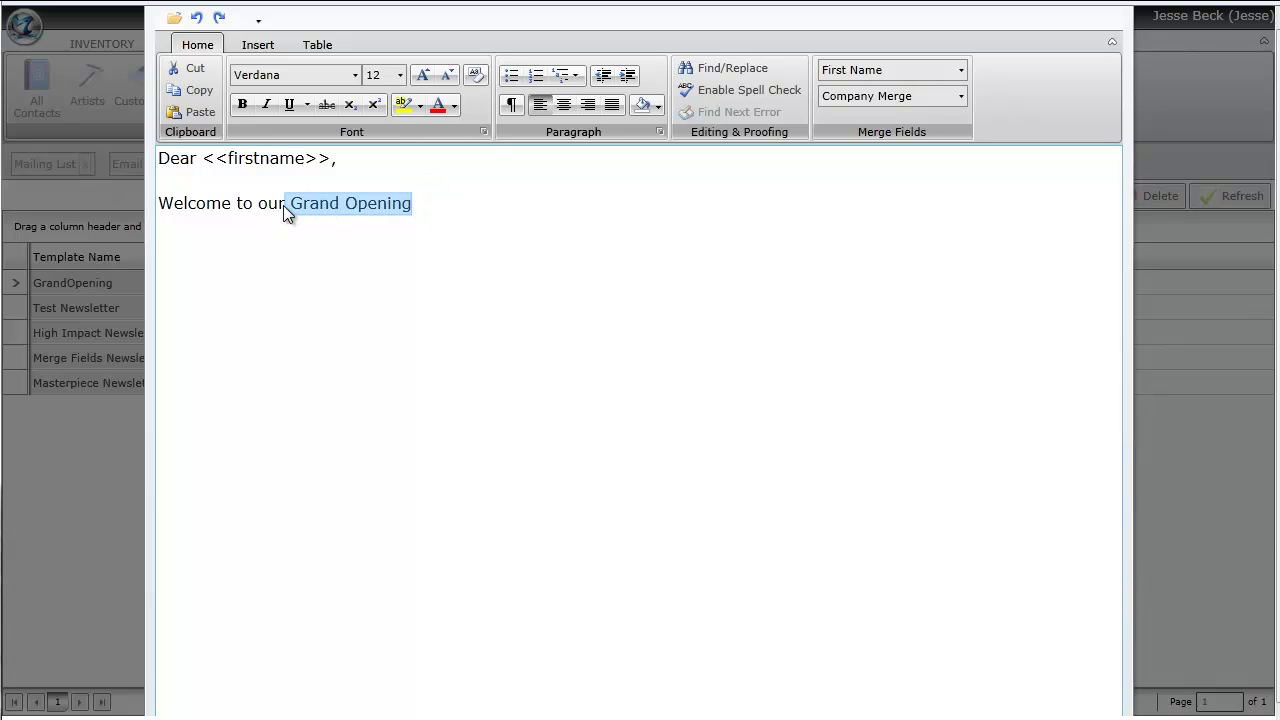
left_click(438, 104)
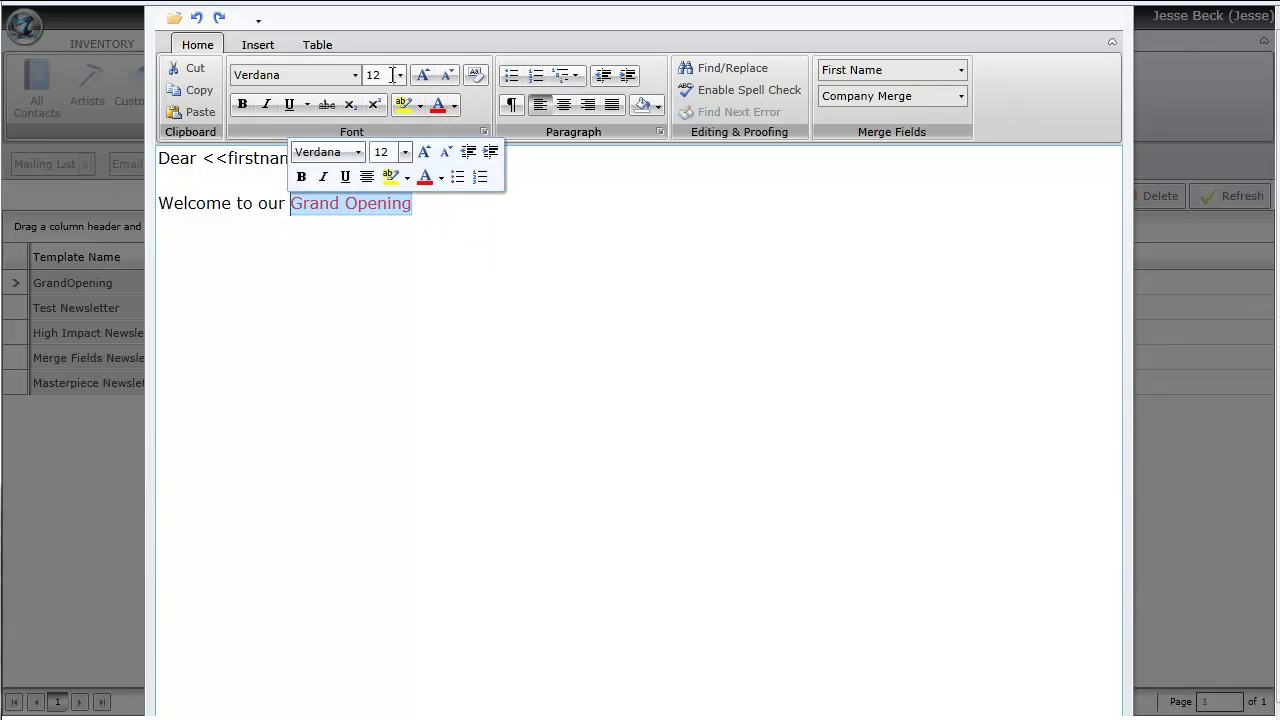
left_click(357, 75)
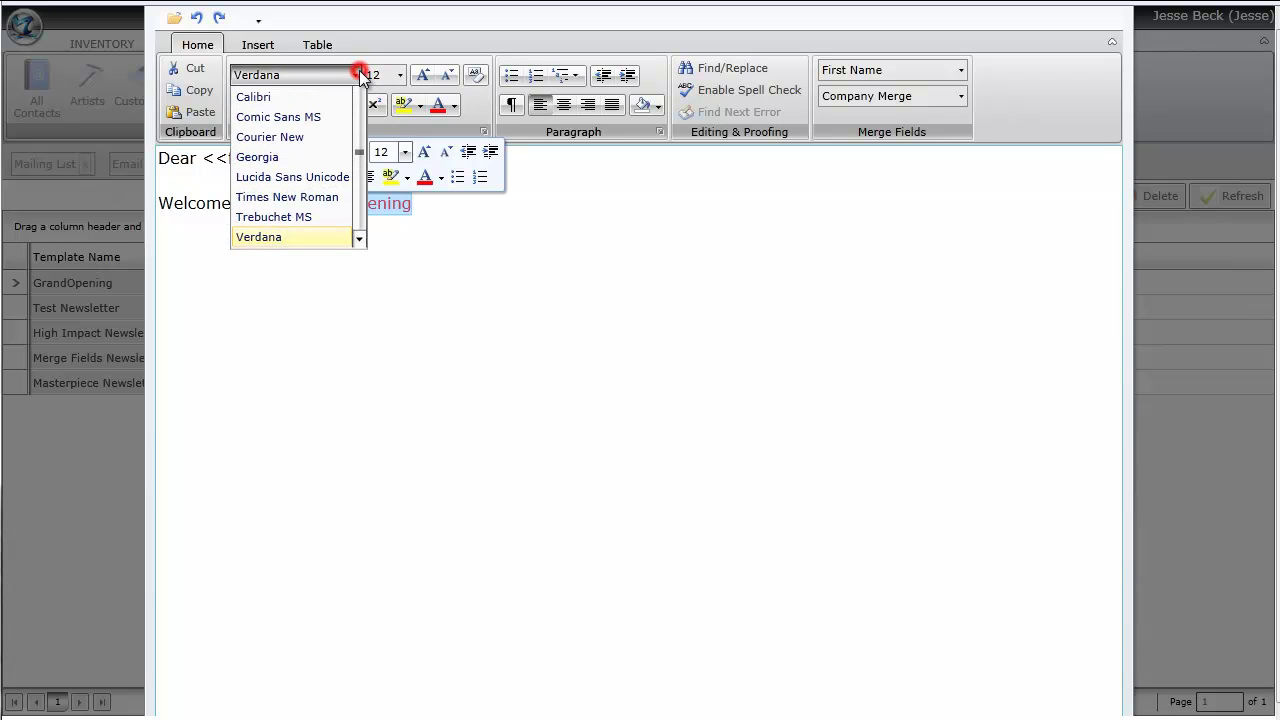
left_click(359, 70)
left_click(517, 244)
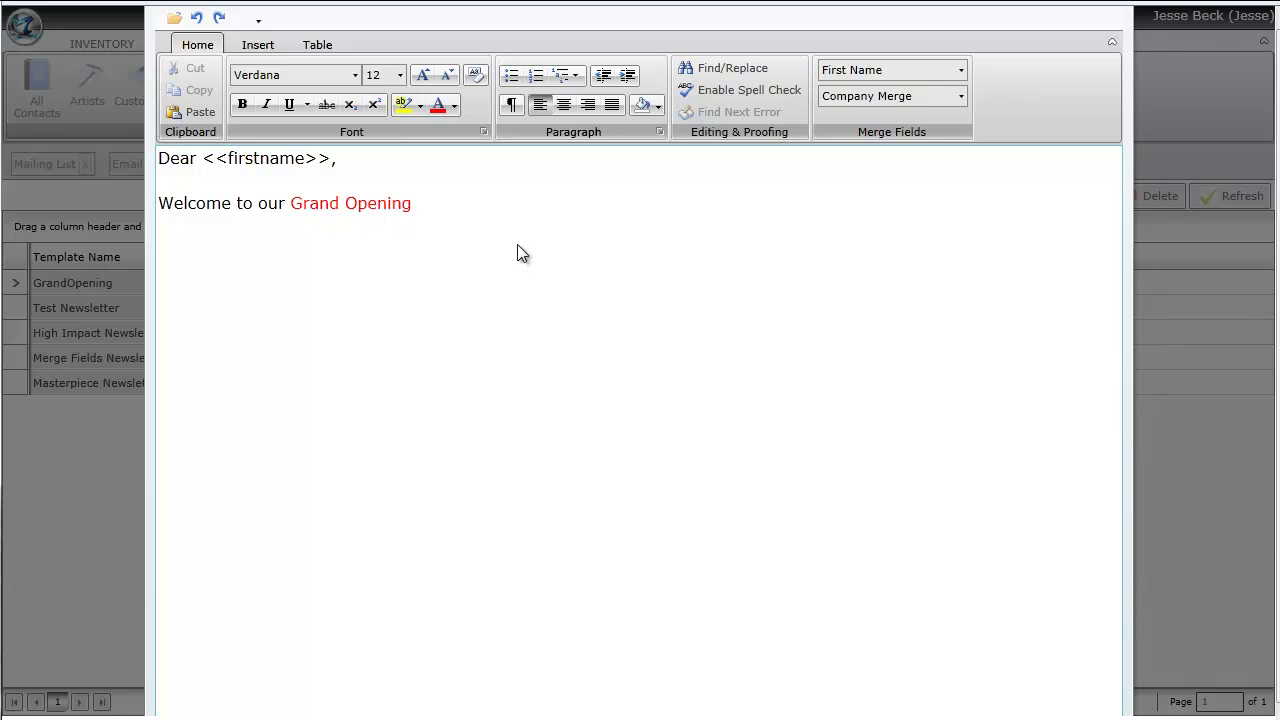
Load the web page file MasterpieceNewsletter.html from the Spring 08 Newsletter folder into the template
left_click(175, 20)
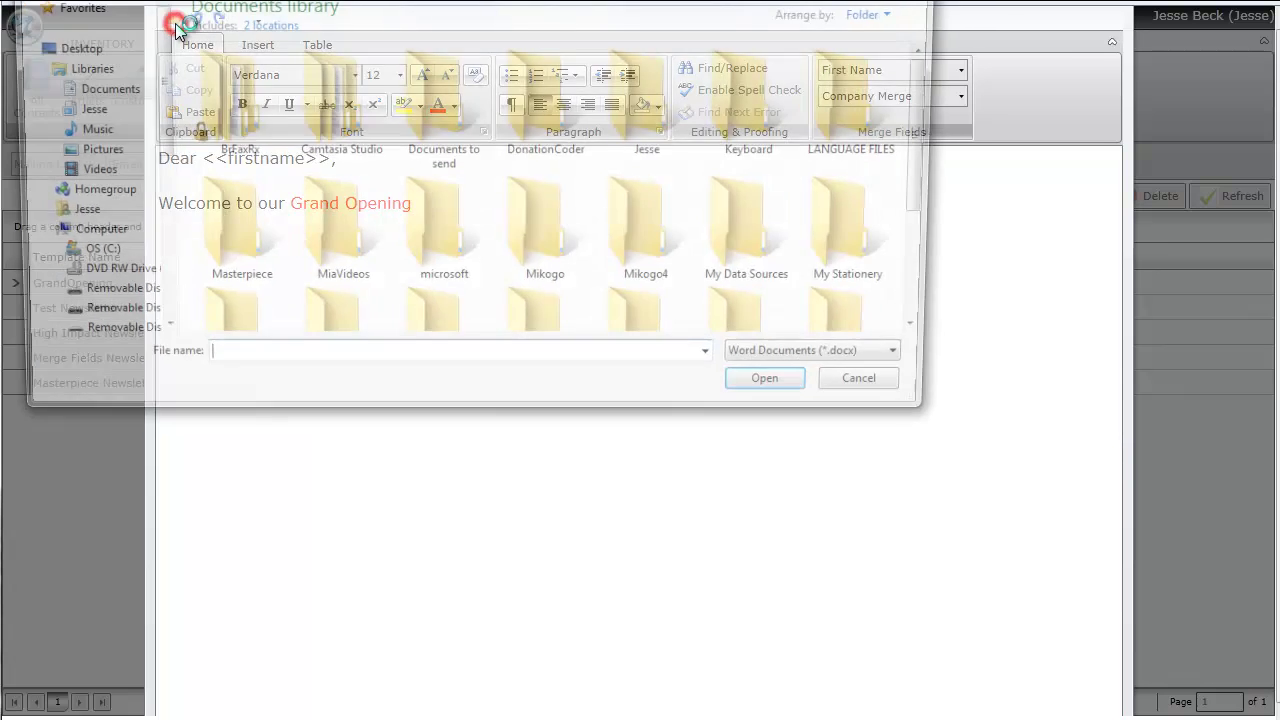
left_click(548, 258)
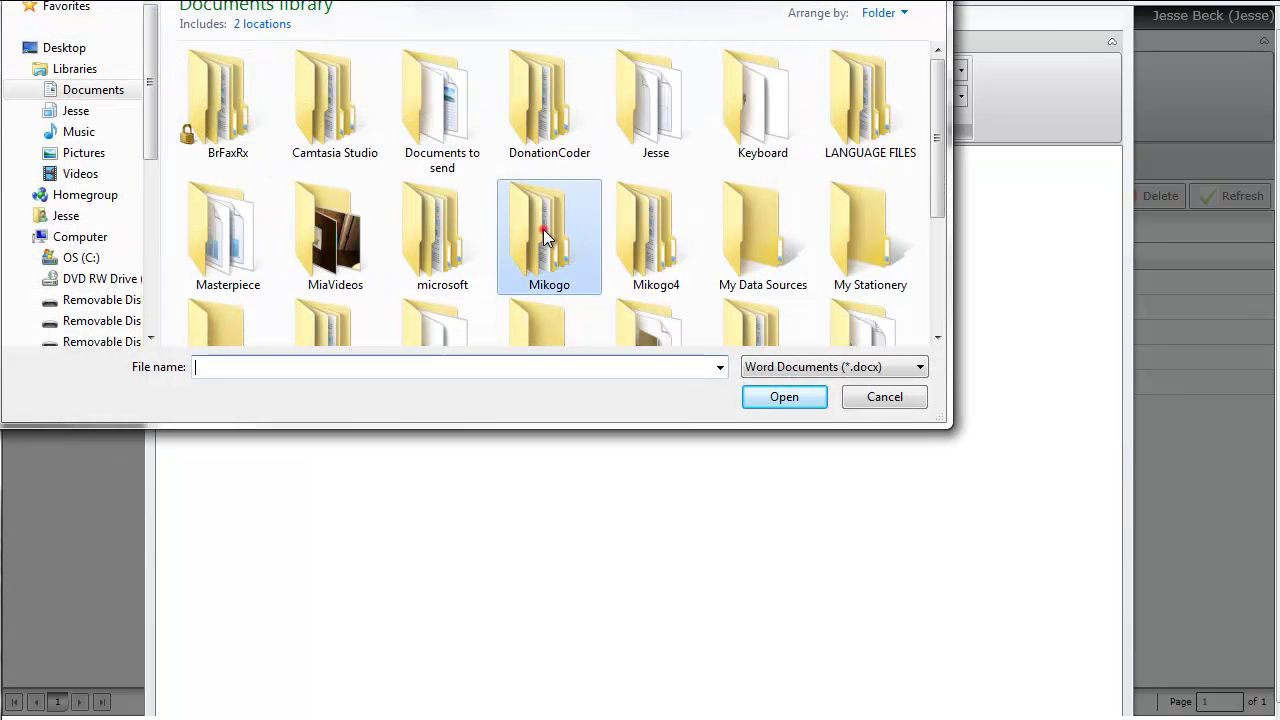
scroll(548, 258, "down", 3)
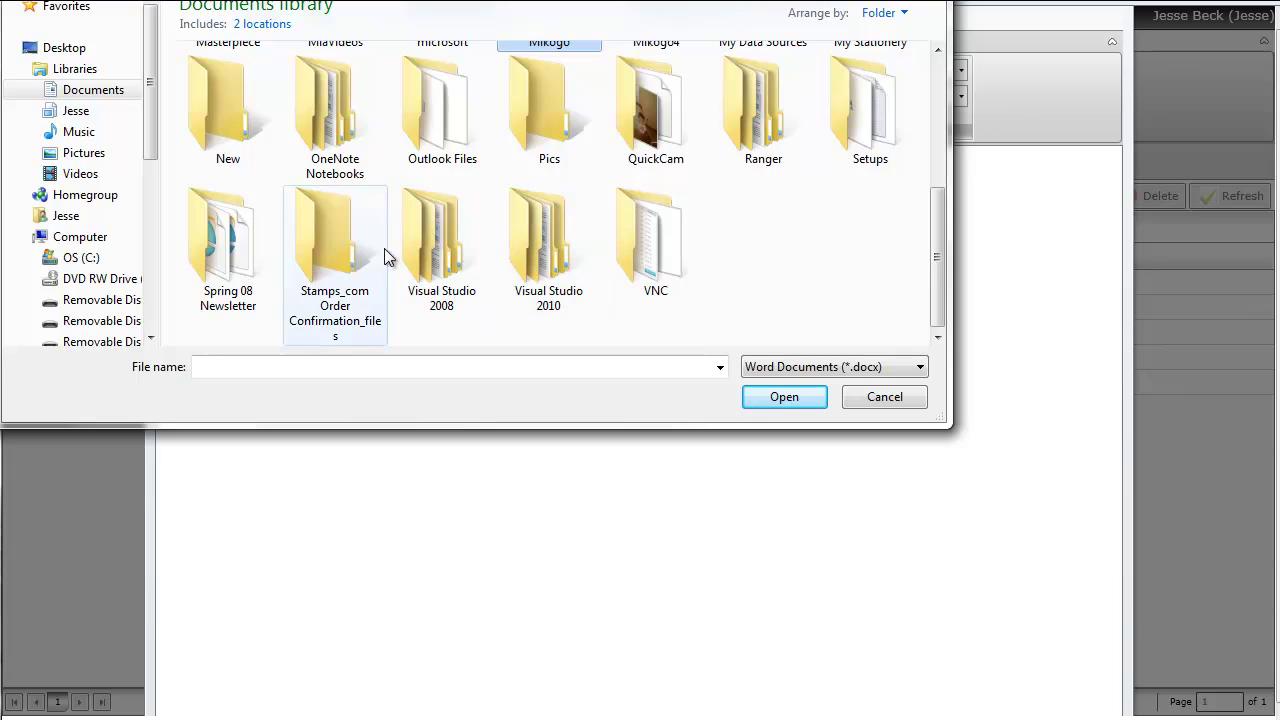
double_click(273, 240)
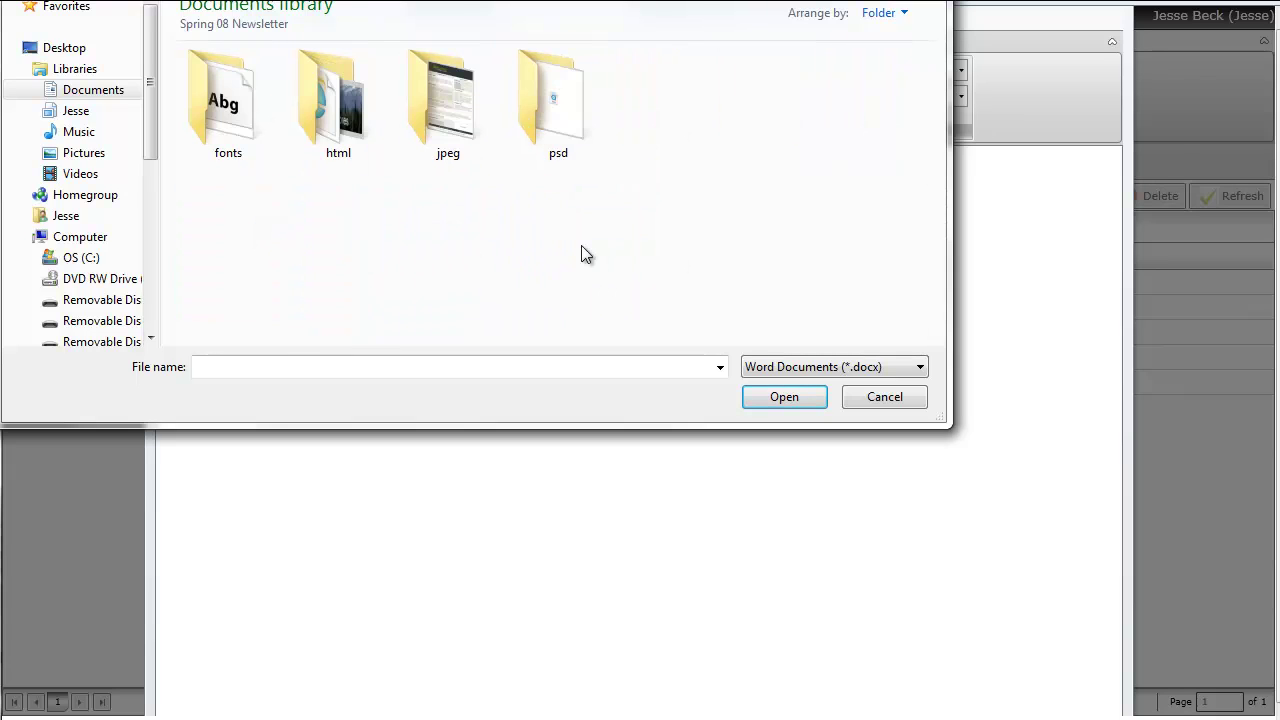
left_click(823, 366)
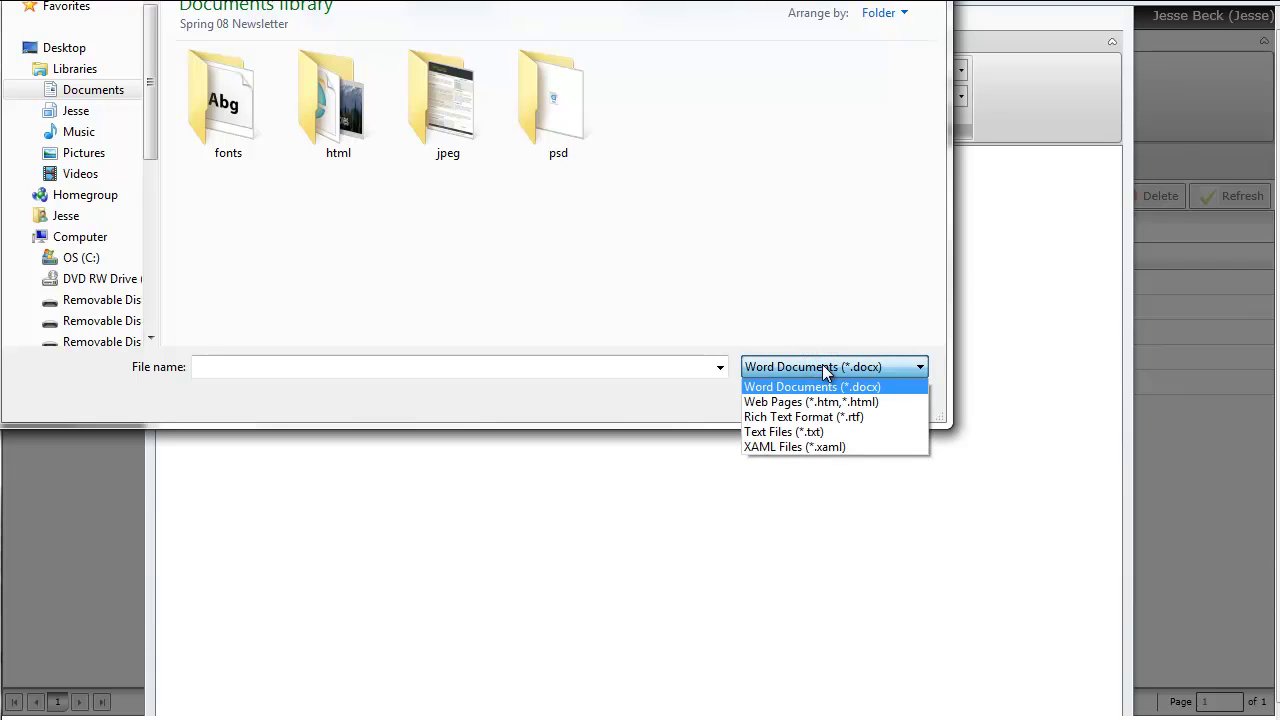
left_click(820, 401)
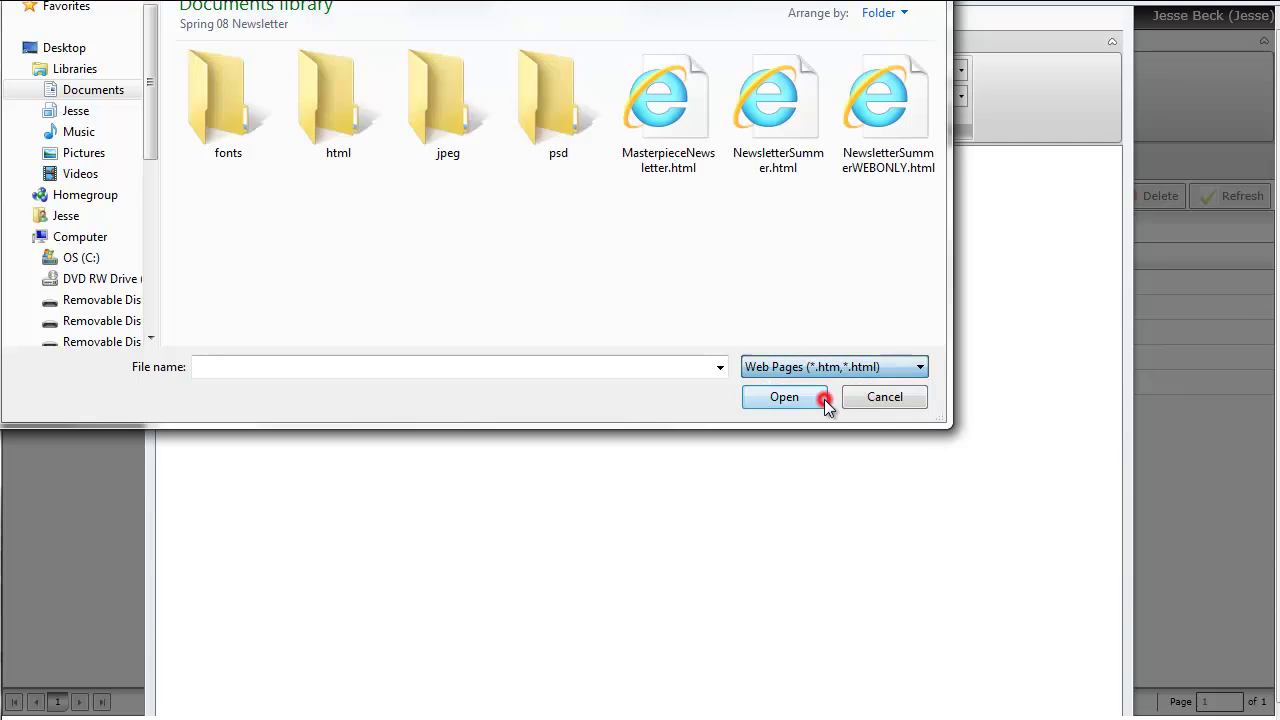
left_click(686, 255)
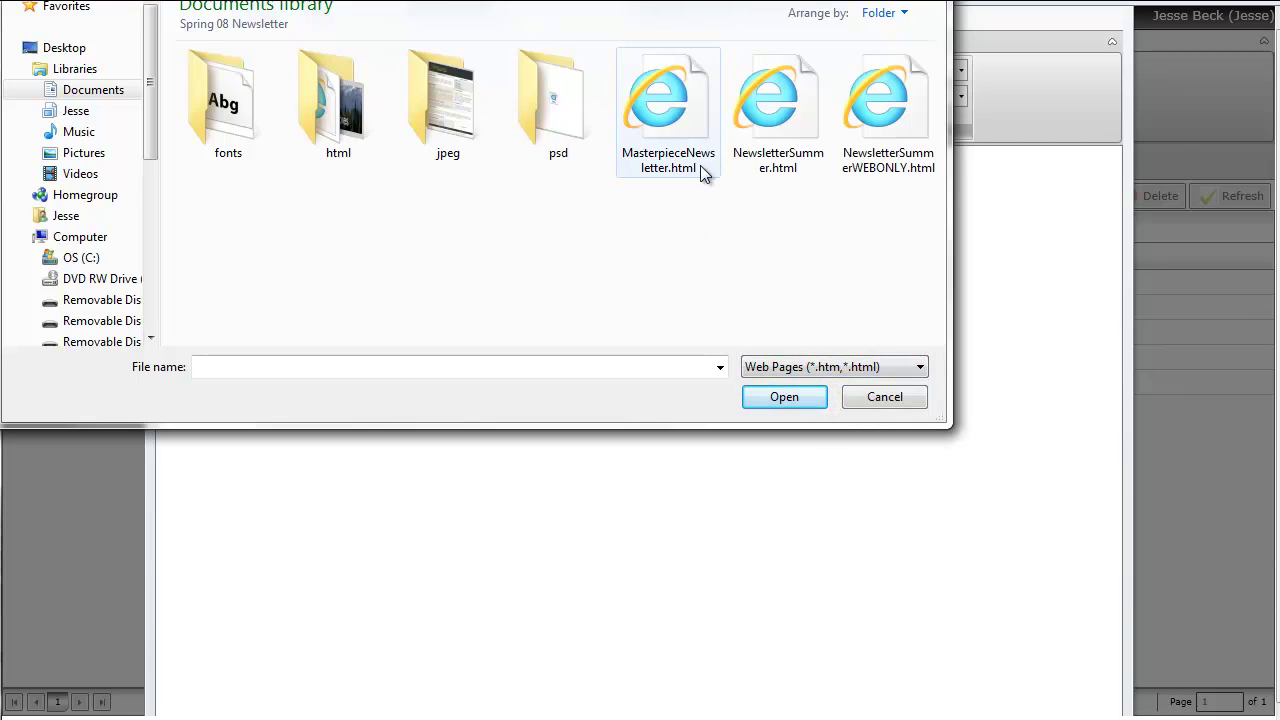
left_click(685, 140)
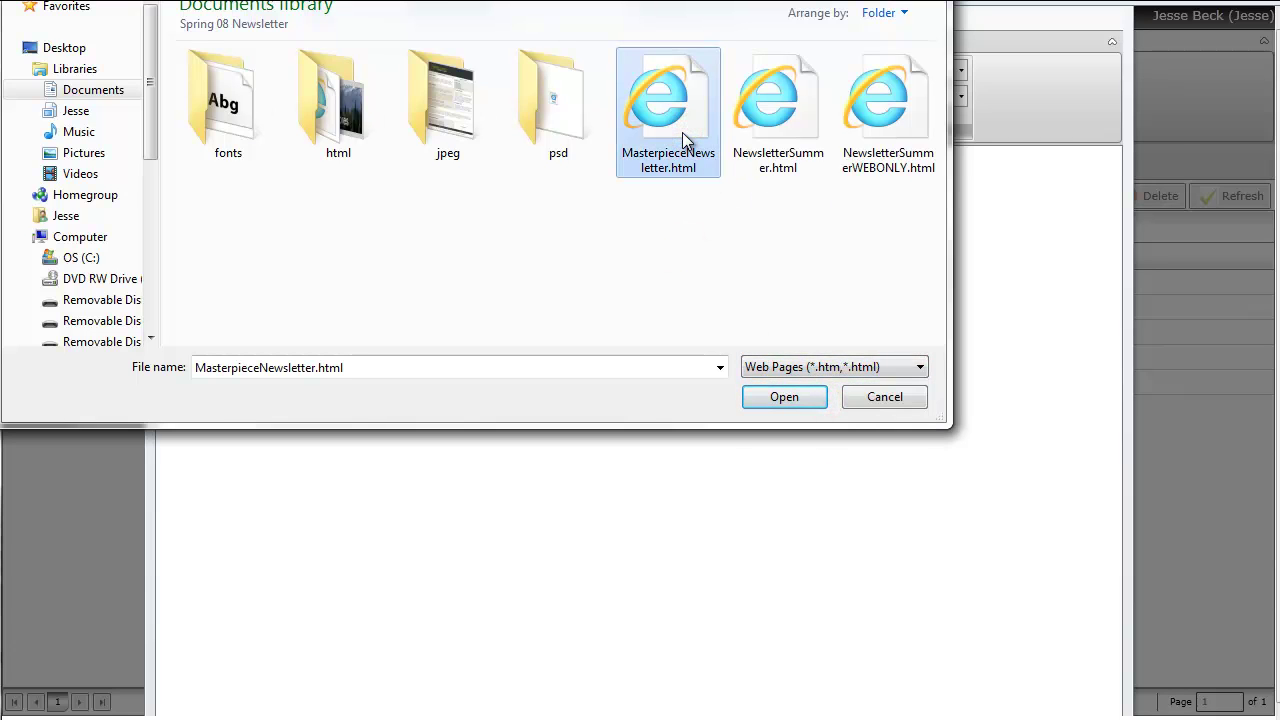
left_click(762, 397)
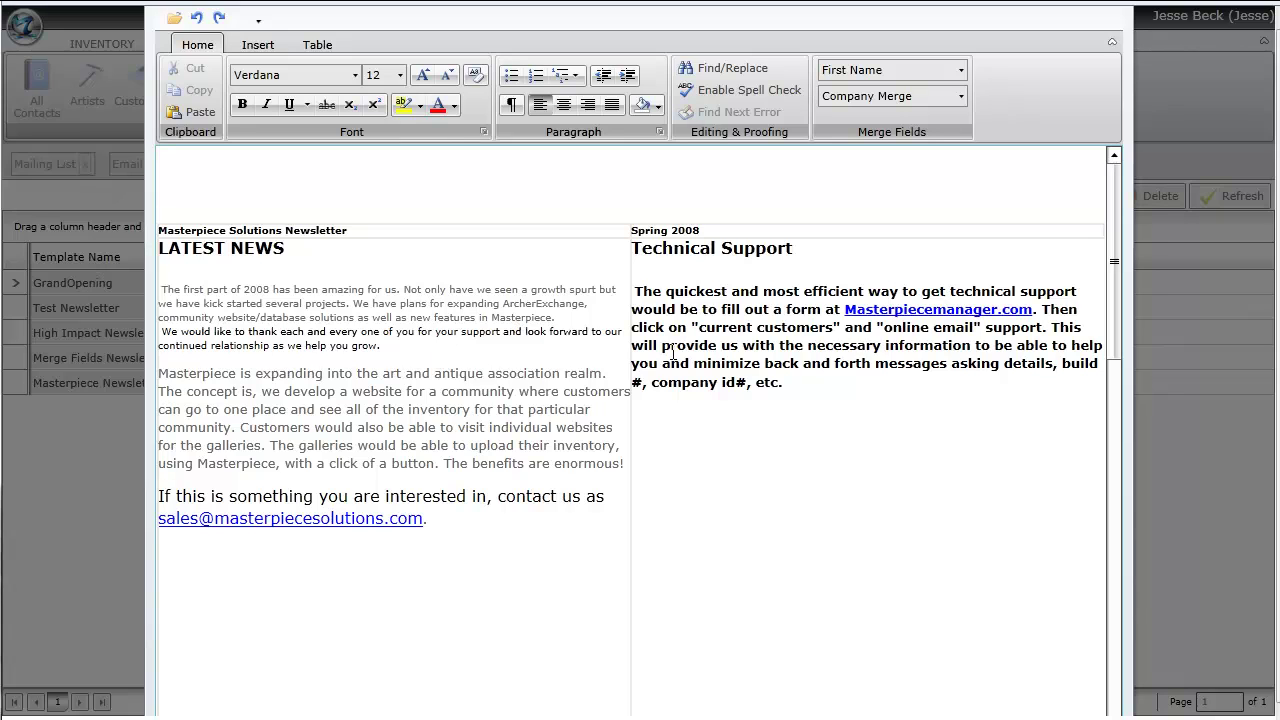
Insert the picture lower_mtn.jpg from the html folder of Spring 08 Newsletter at the blank header image of the template
left_click(420, 188)
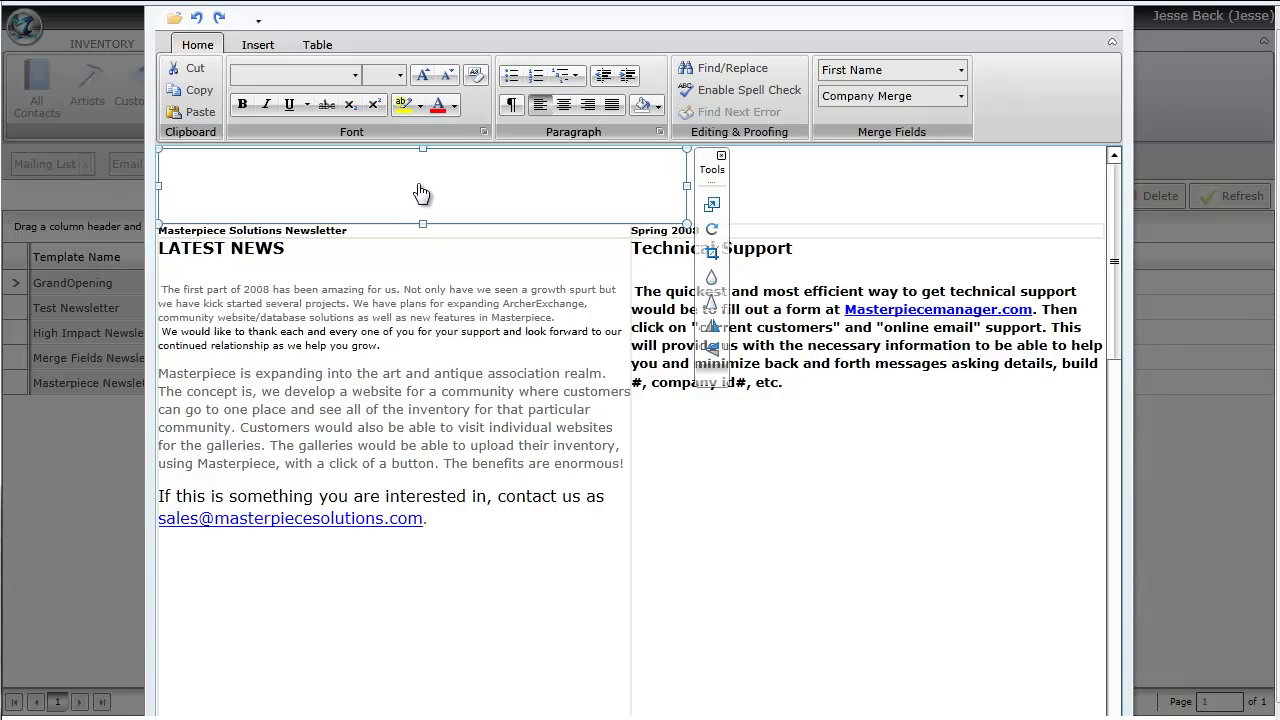
left_click(257, 44)
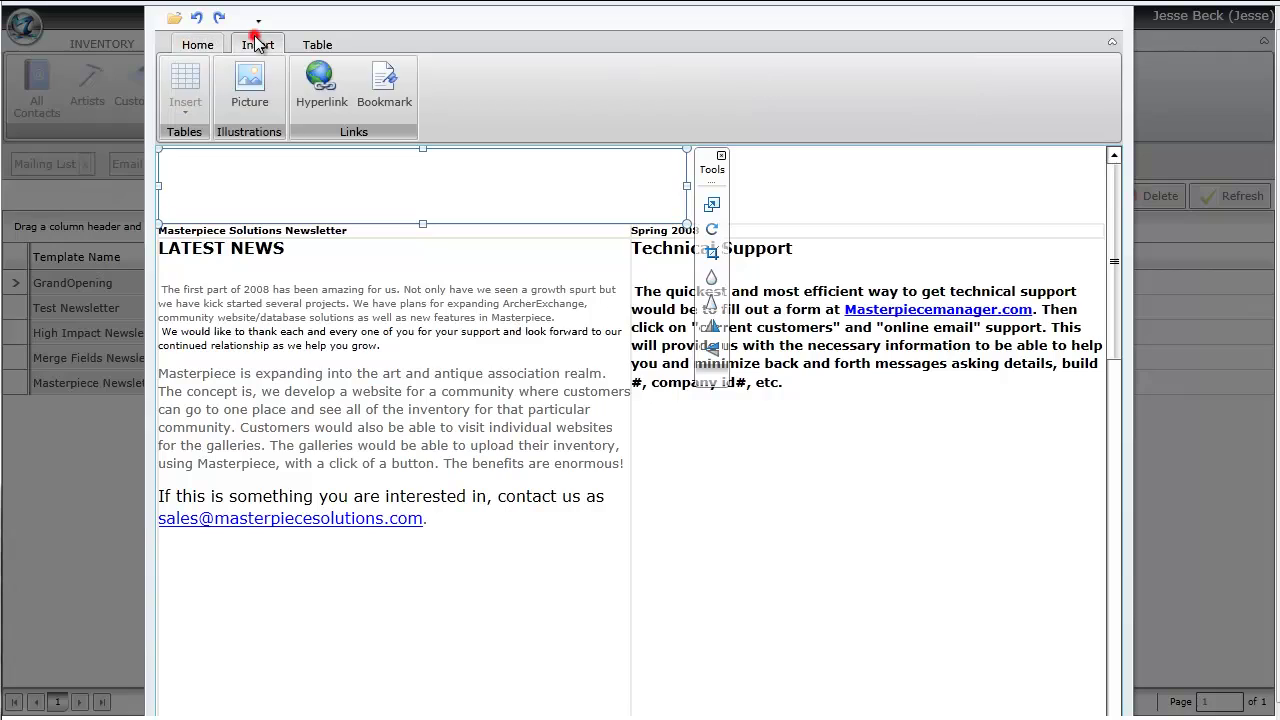
left_click(250, 85)
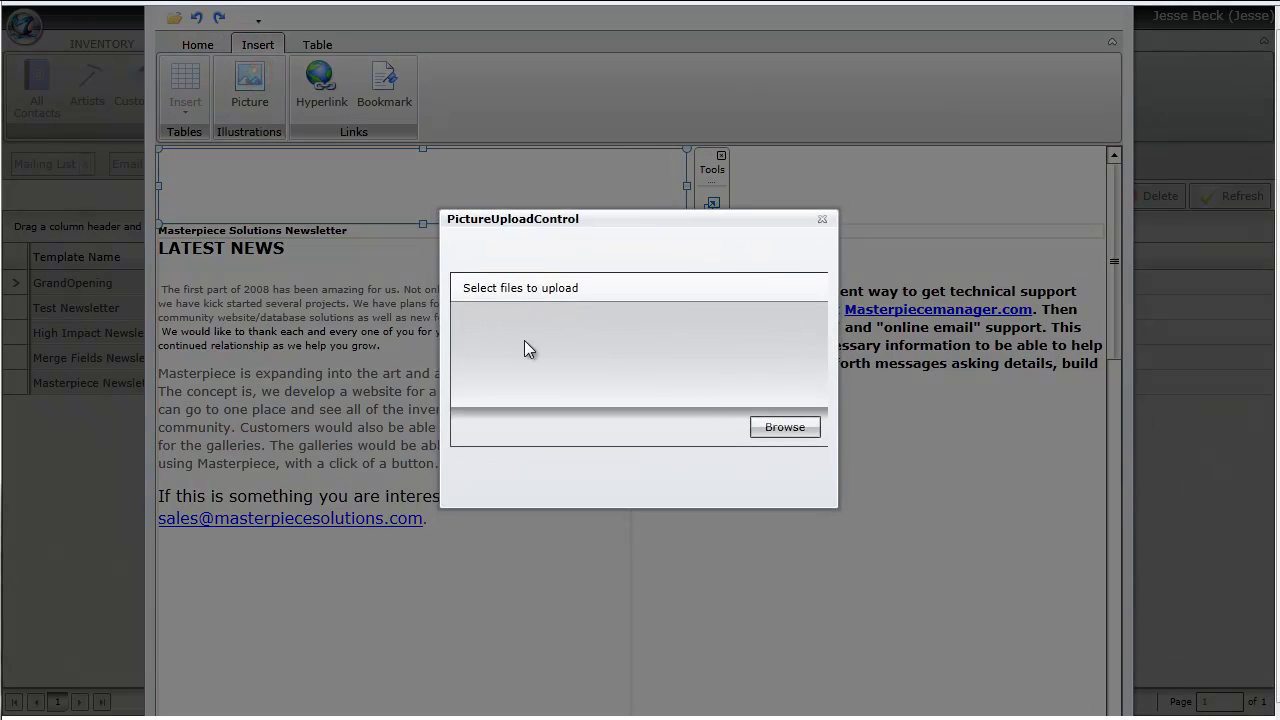
left_click(770, 436)
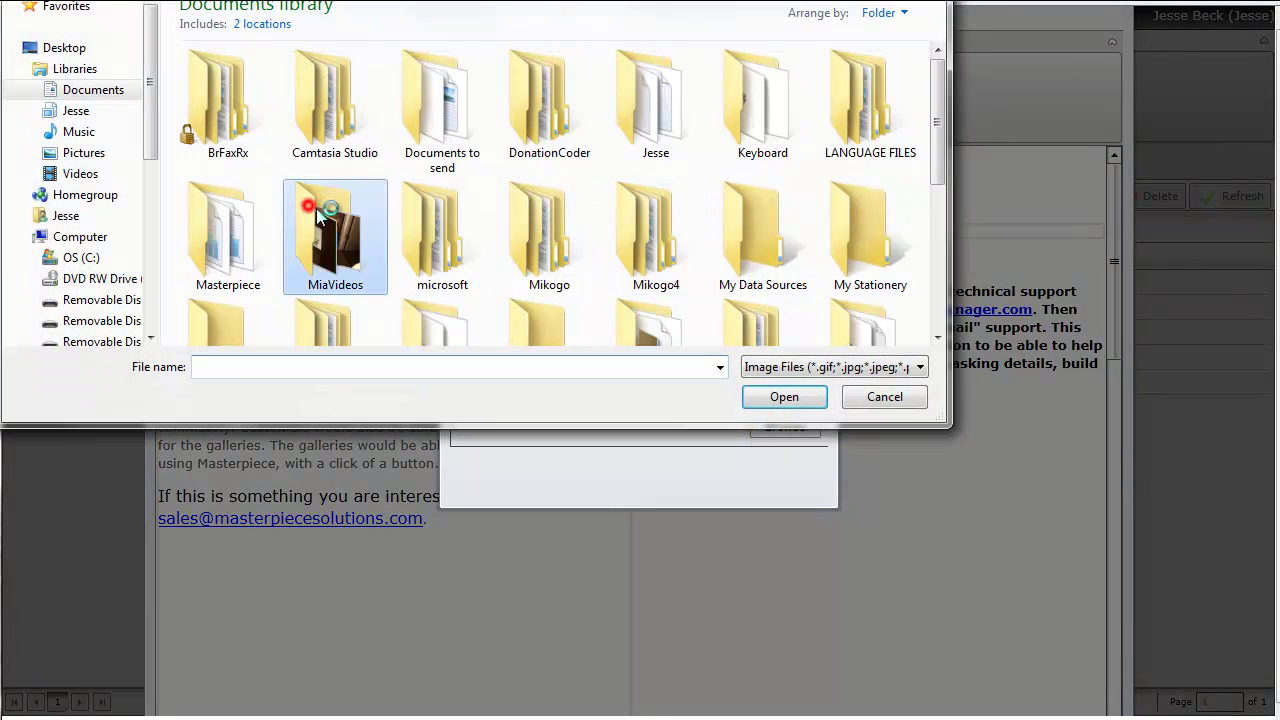
scroll(316, 208, "down", 5)
double_click(225, 150)
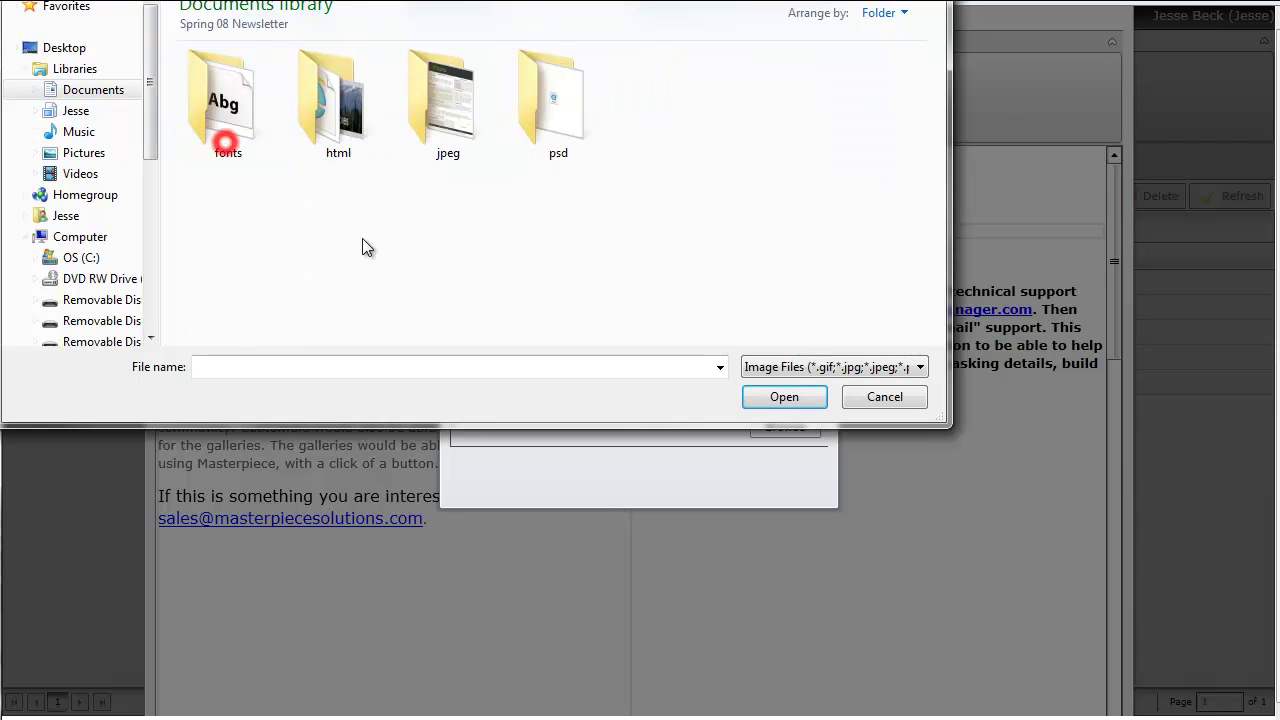
double_click(338, 110)
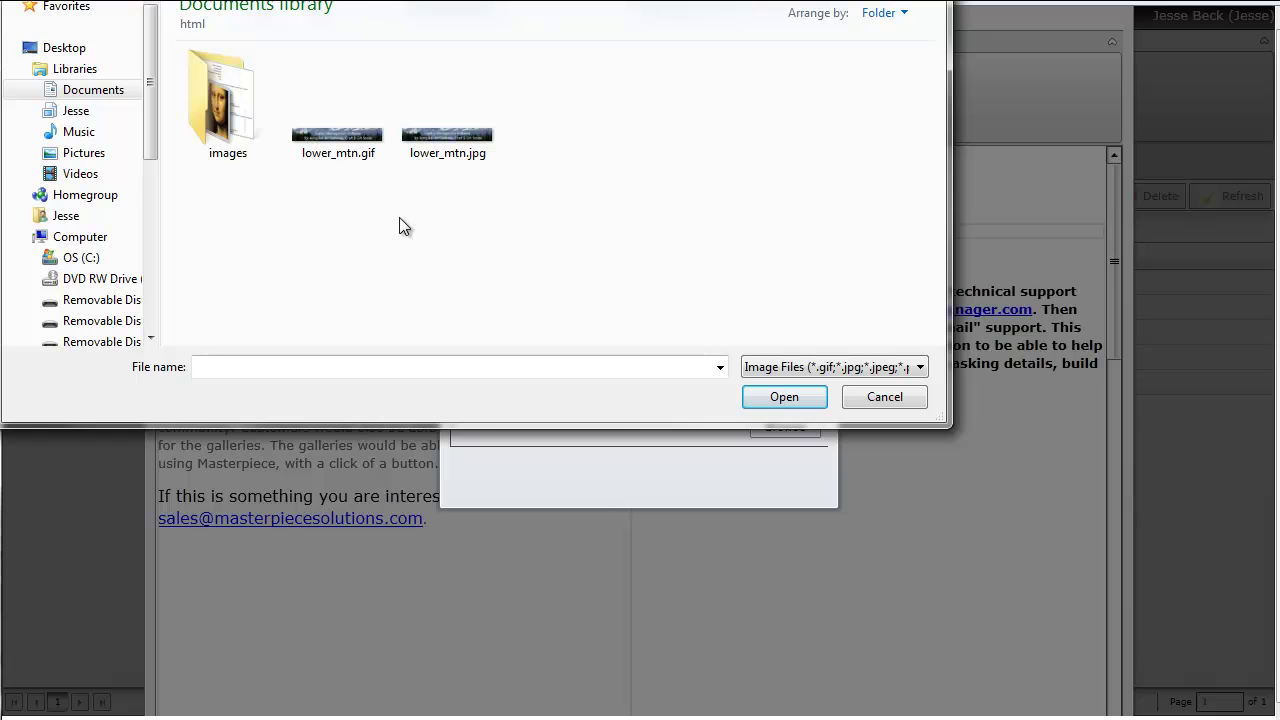
left_click(355, 156)
left_click(443, 158)
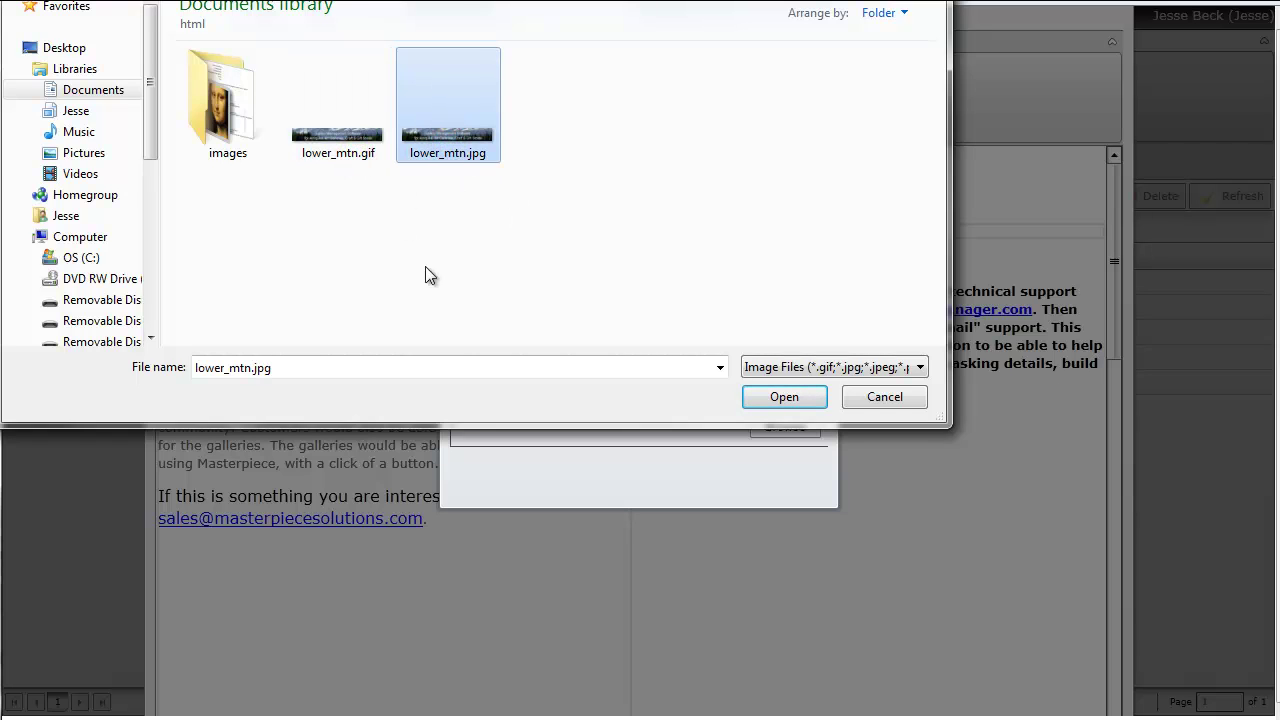
double_click(440, 150)
left_click(654, 428)
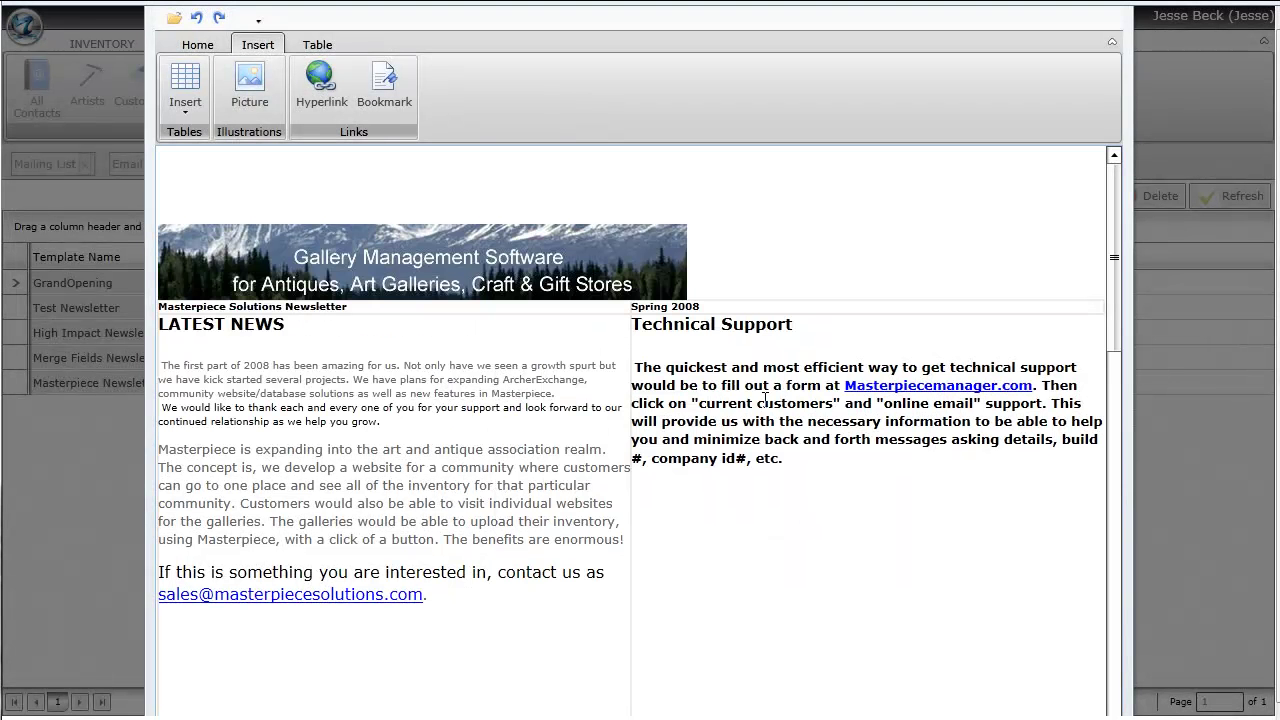
Delete the blank image placeholder above the mountain banner
left_click(445, 265)
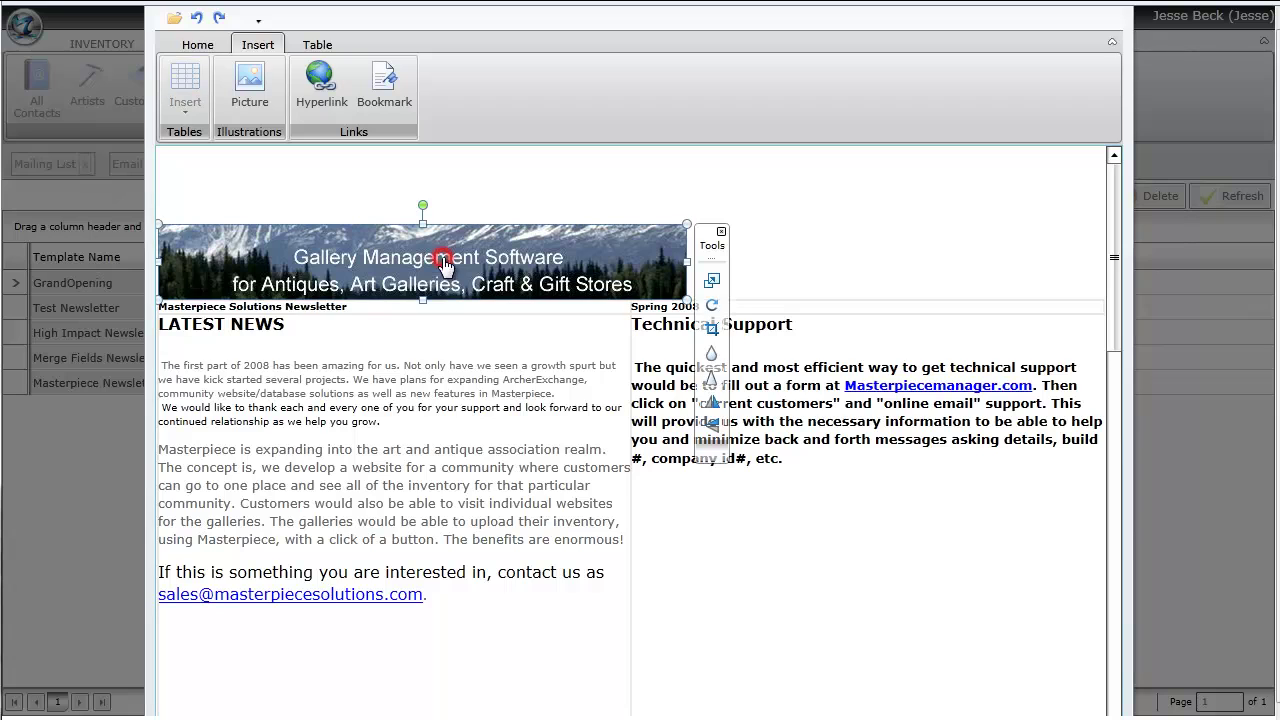
left_click(432, 180)
key("Delete")
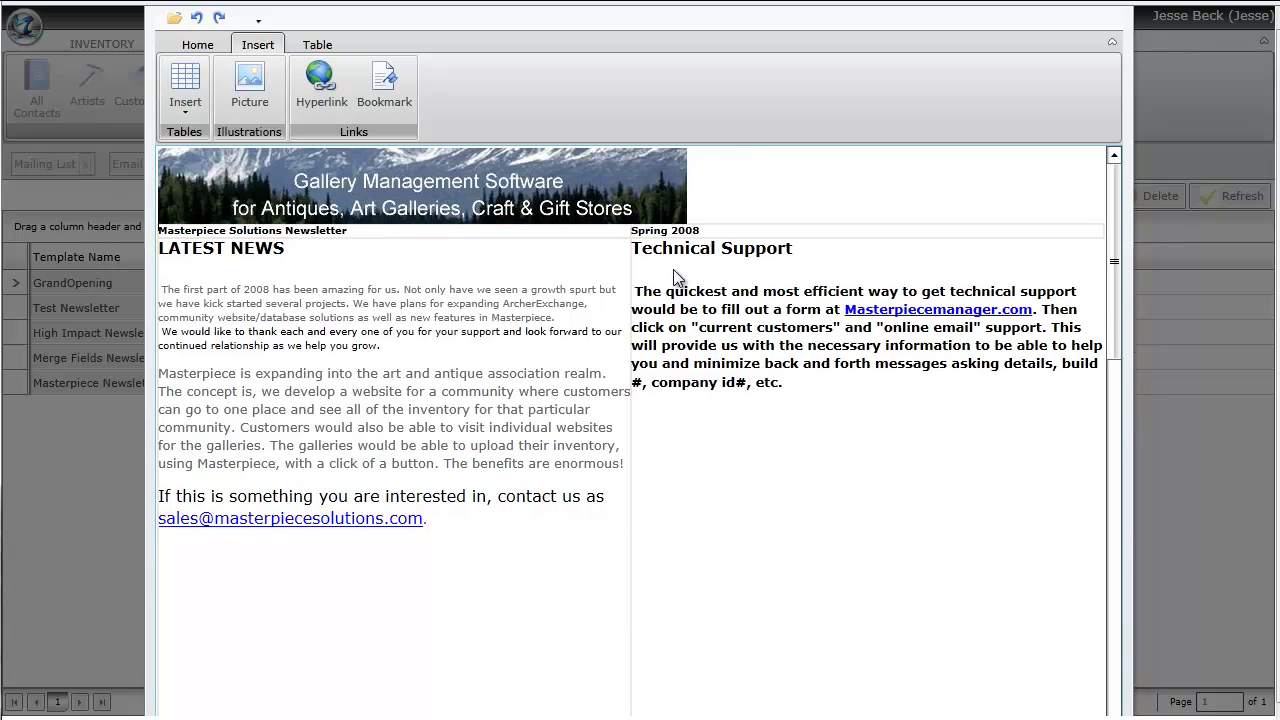
Select the blank picture below the Technical Support text, look over the newsletter, and close the template editor
left_click(822, 552)
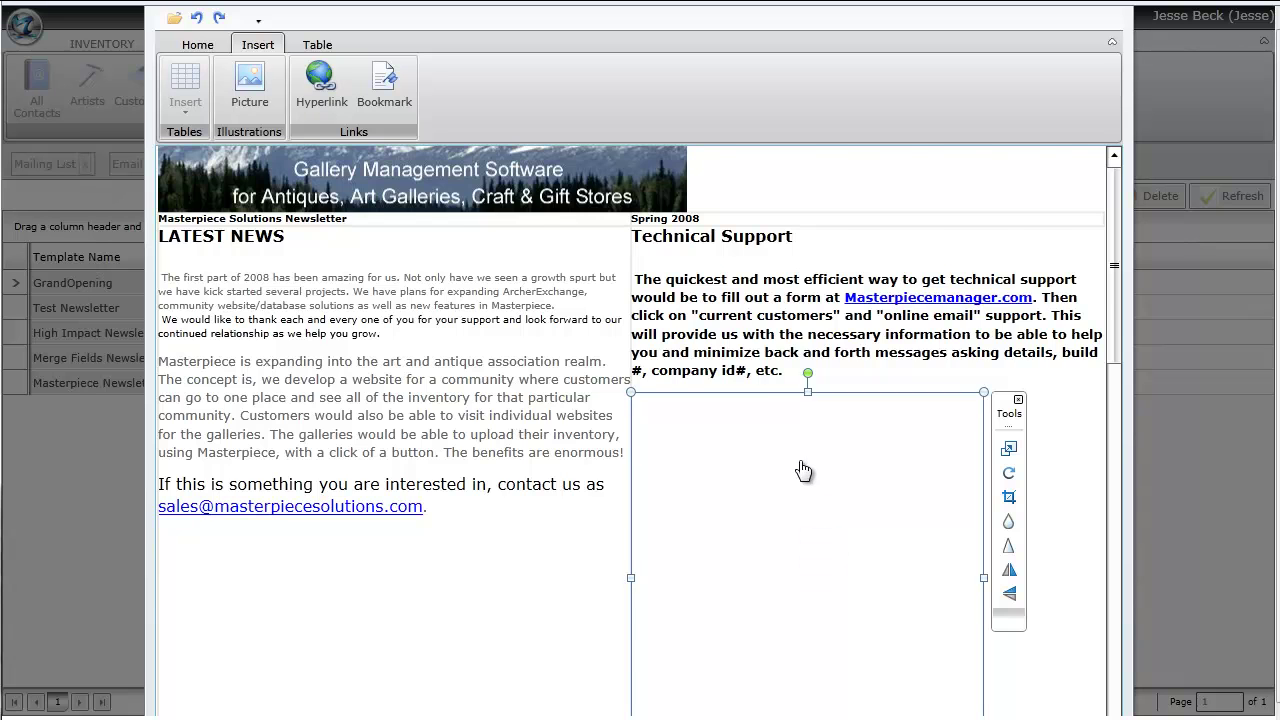
scroll(803, 470, "down", 3)
scroll(803, 470, "up", 5)
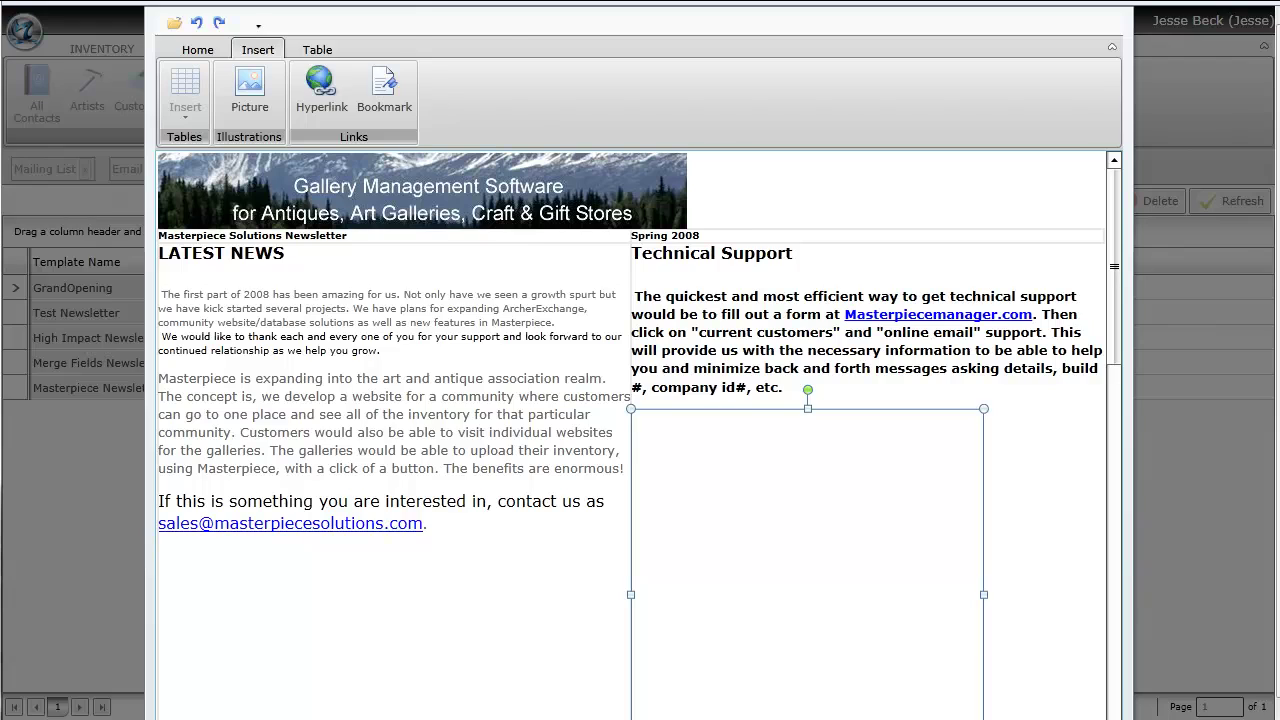
key("Escape")
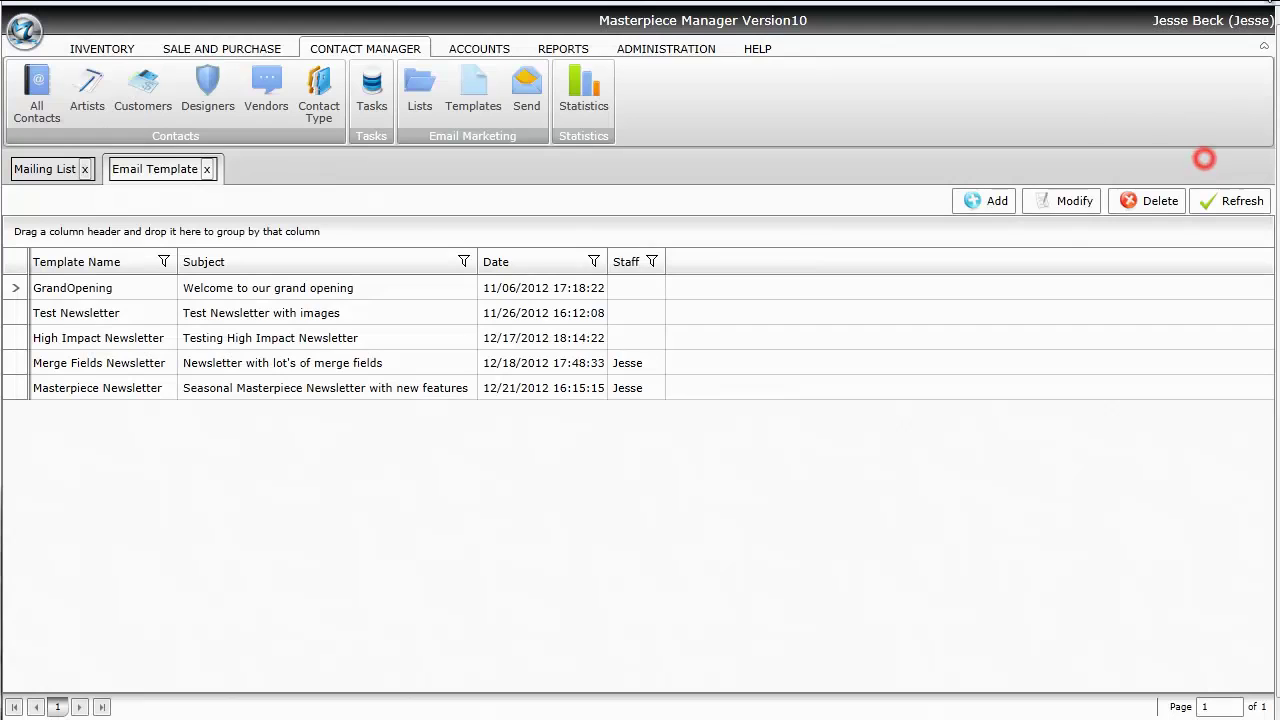
Open the saved Masterpiece Newsletter template, review its pictures and text down to the What's New section, and close it
double_click(354, 390)
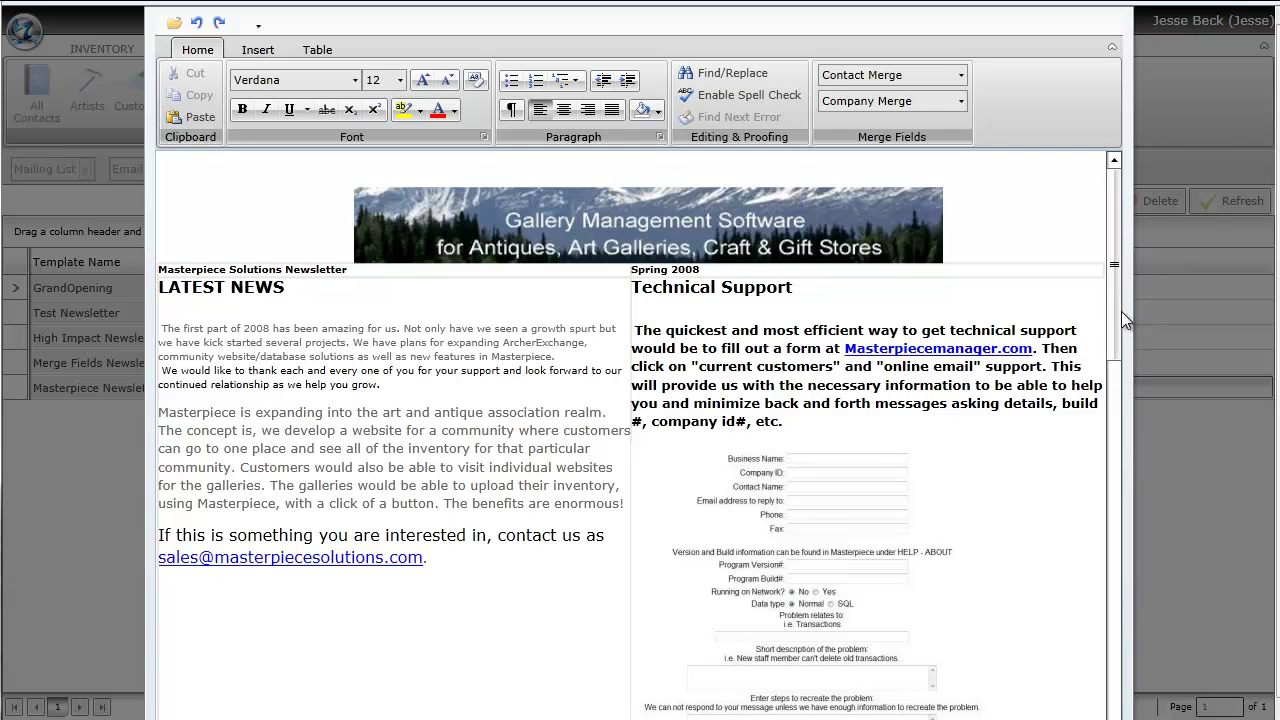
left_click_drag(1121, 311, 1106, 649)
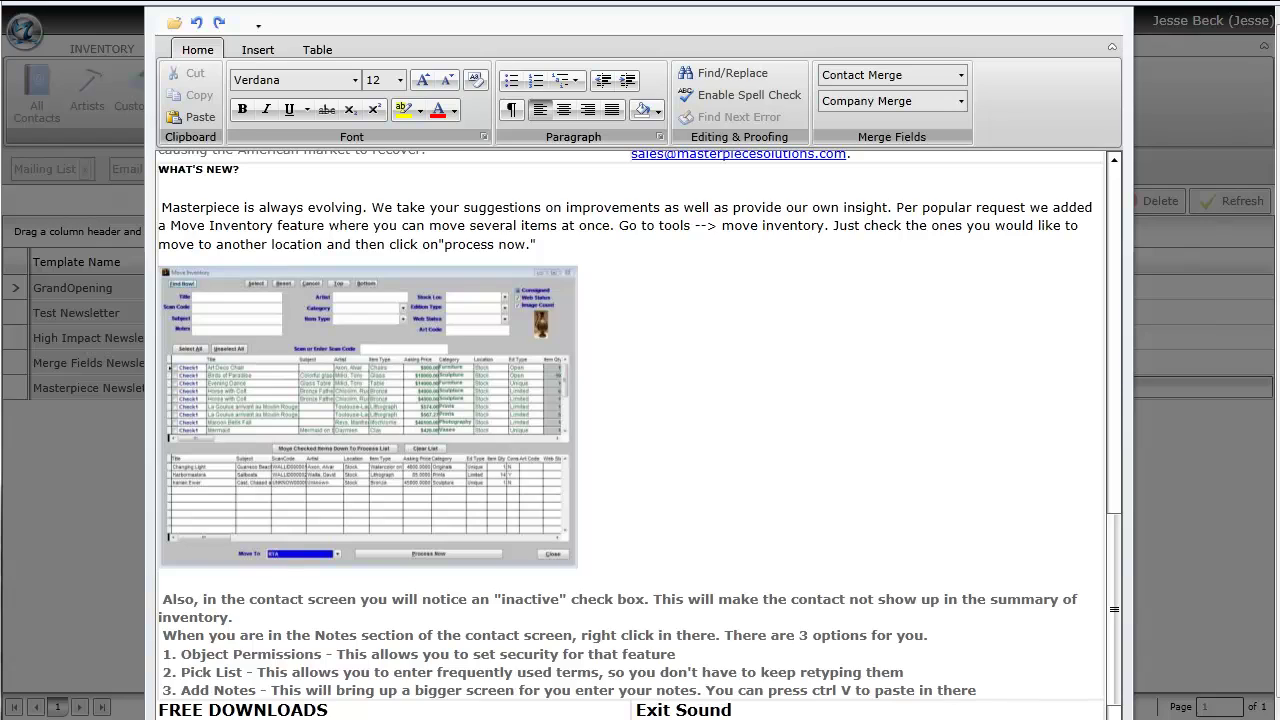
key("alt+F4")
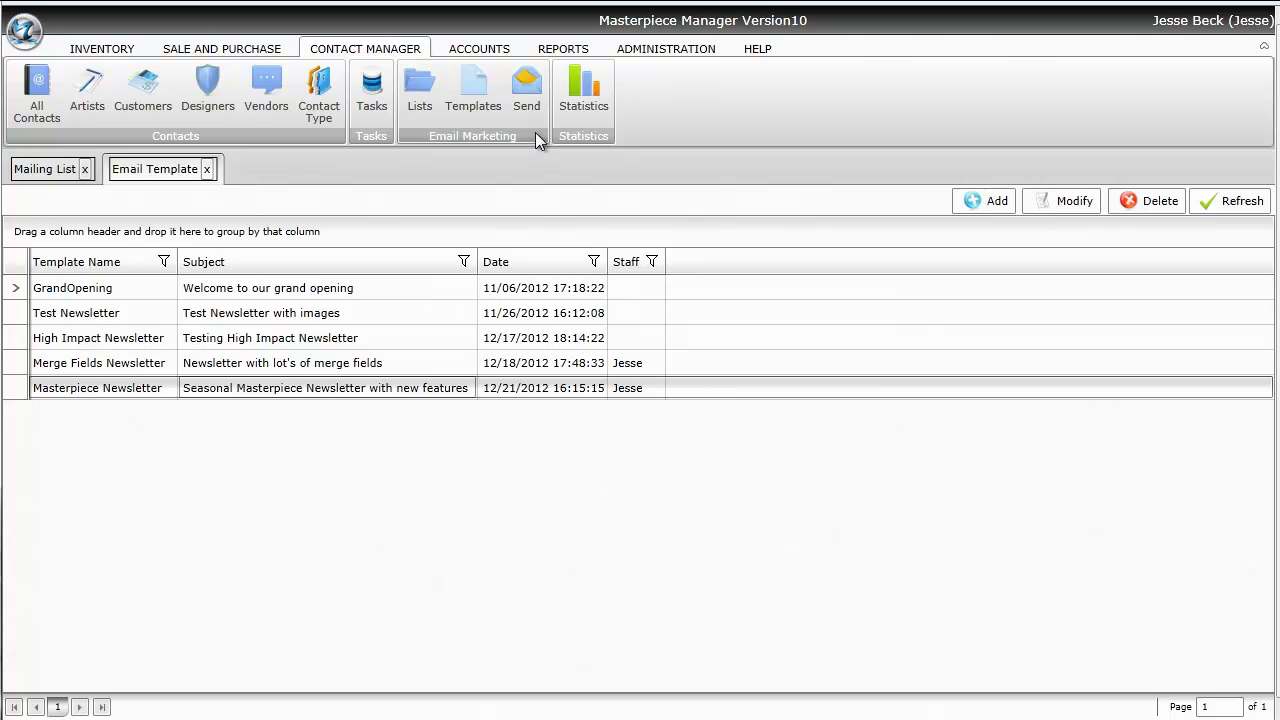
Start a new email campaign using the Masterpiece Newsletter template and the Everybody contact group
left_click(527, 100)
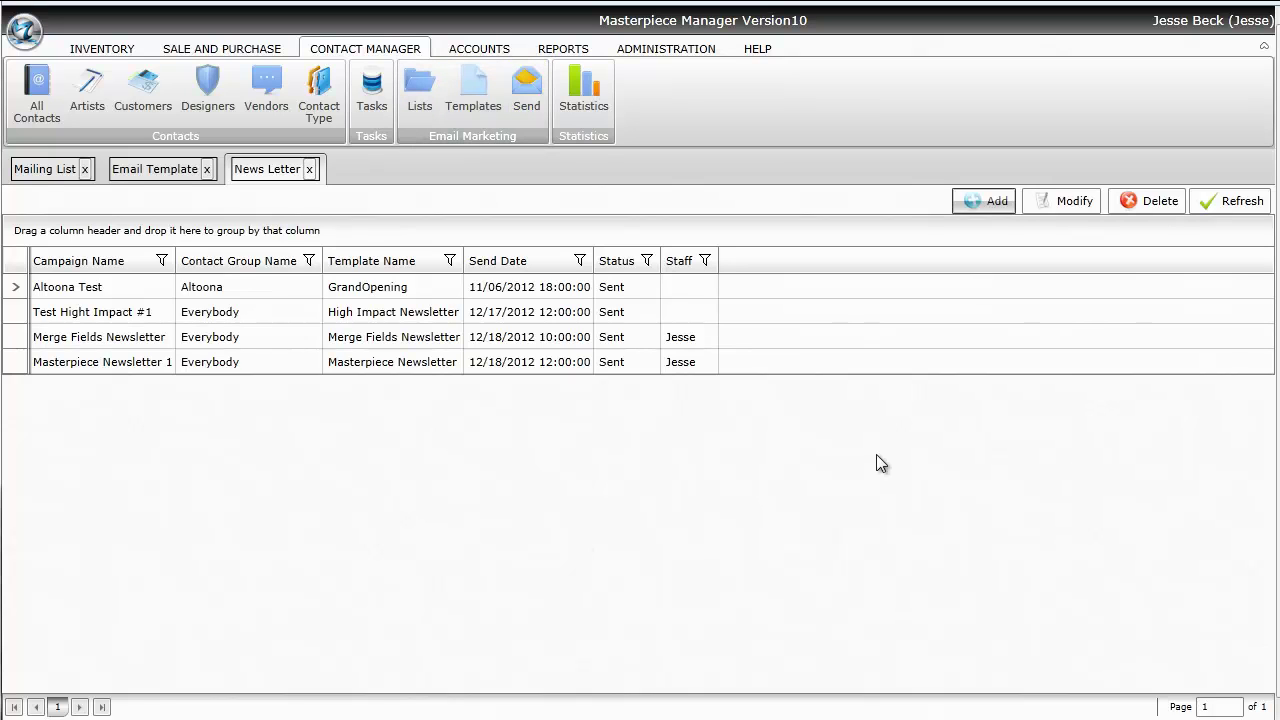
left_click(958, 206)
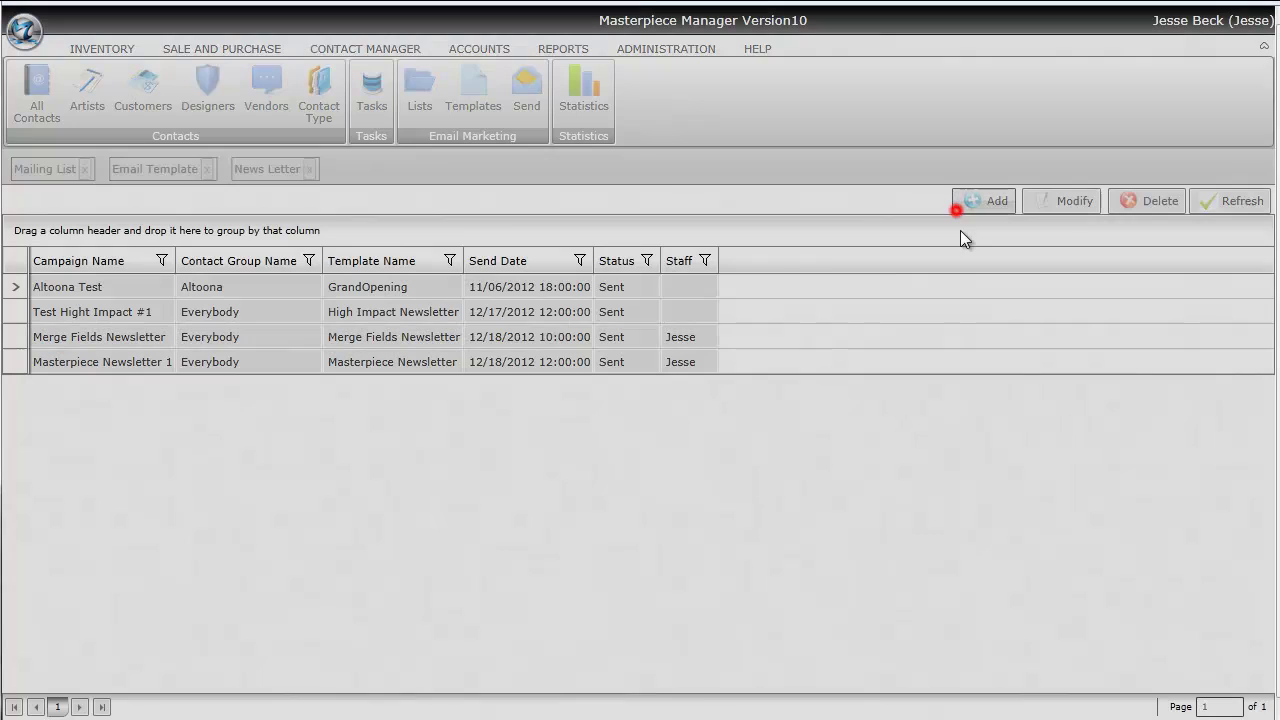
left_click(763, 304)
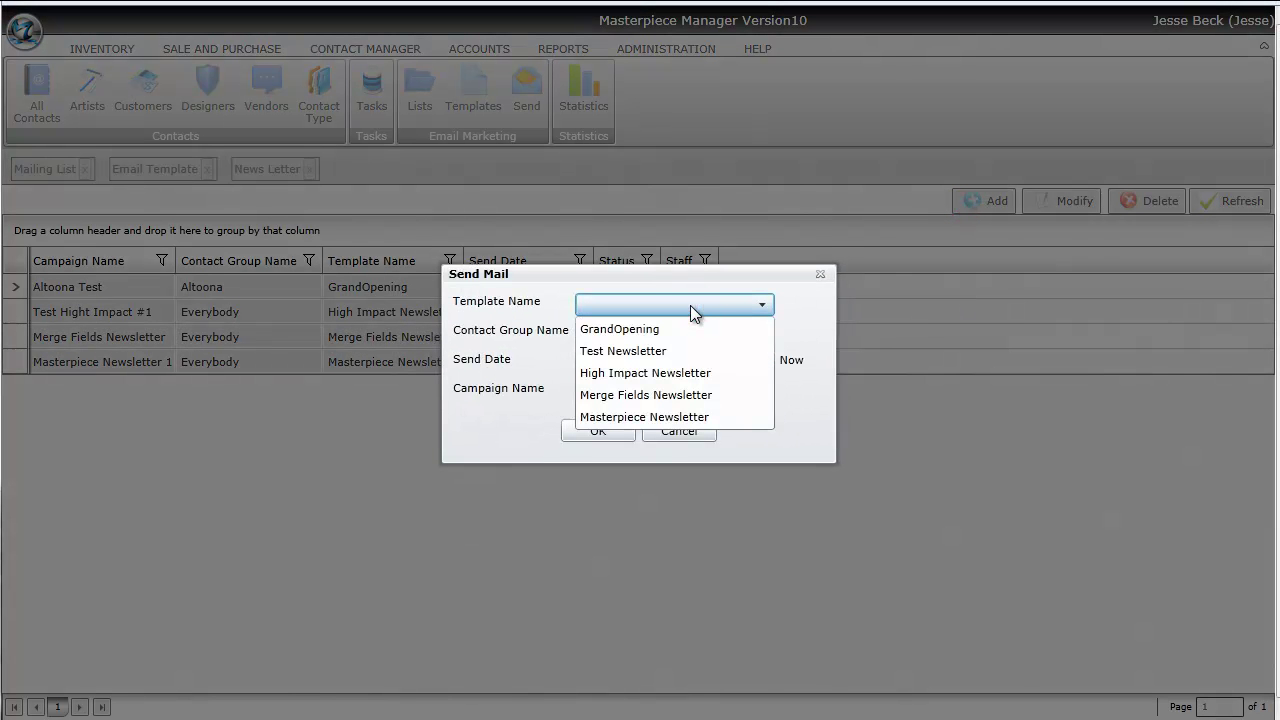
left_click(689, 418)
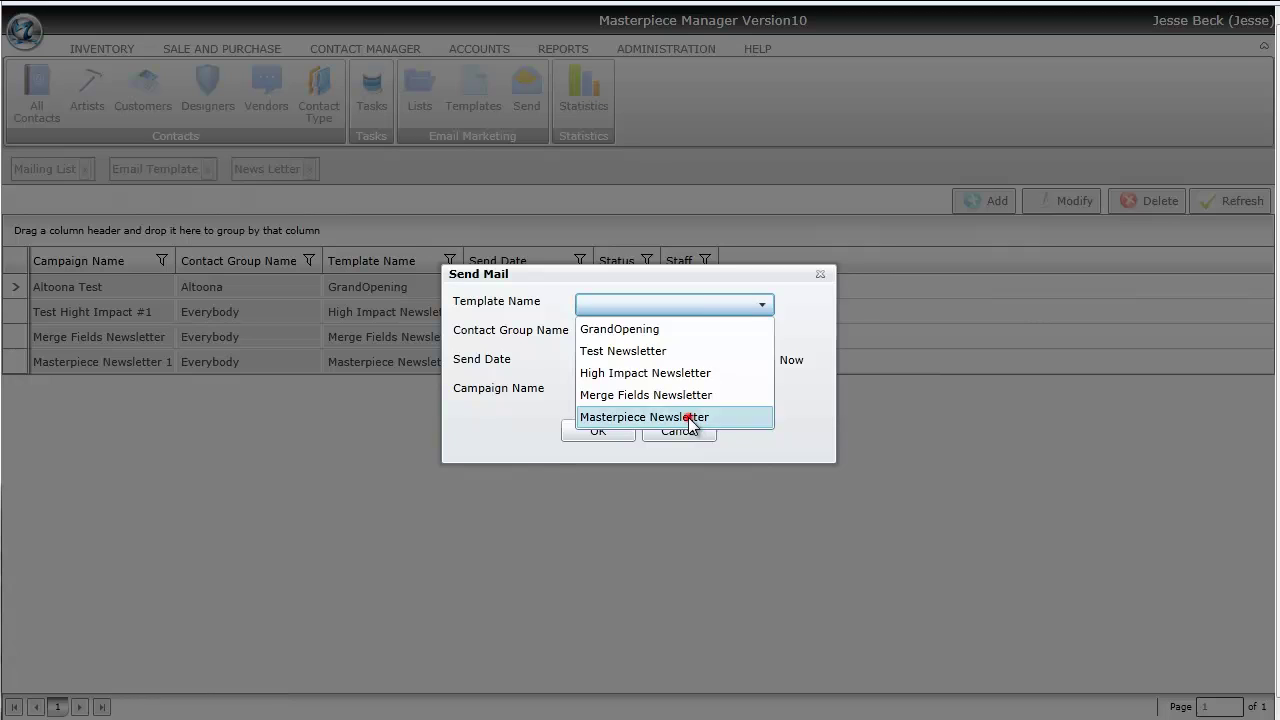
left_click(676, 337)
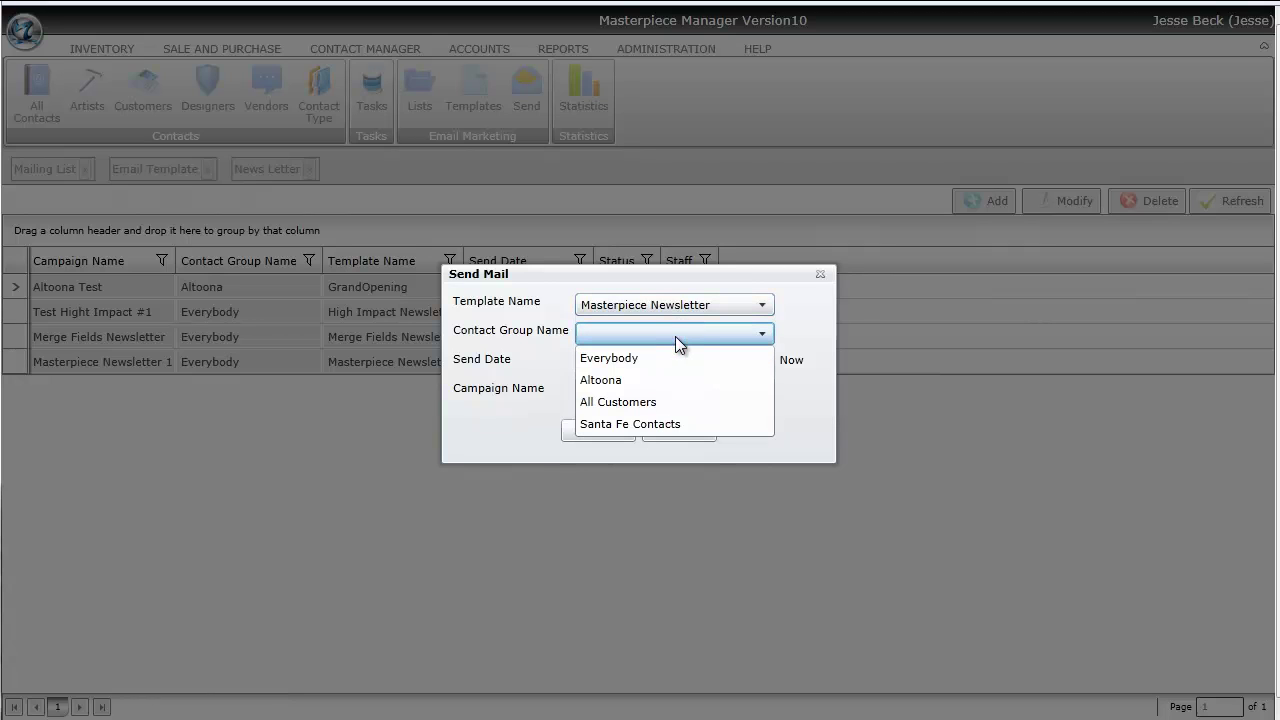
left_click(662, 358)
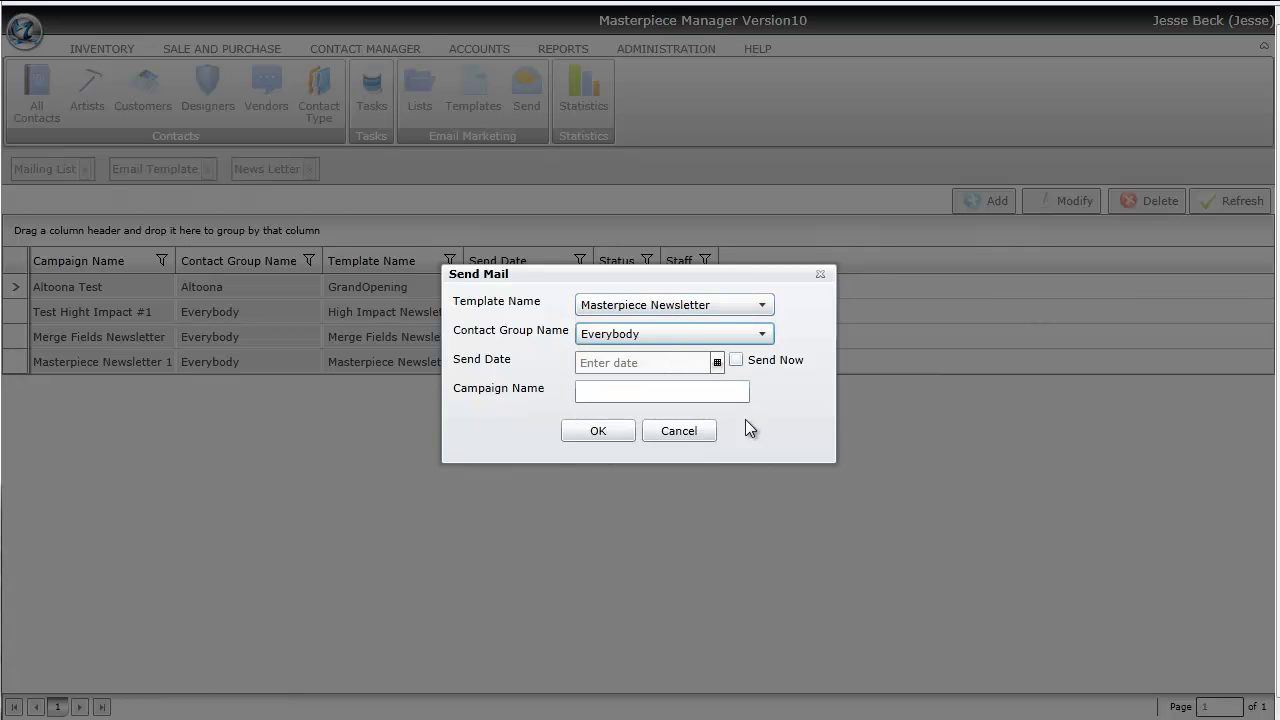
Check the send date calendar, set the mailing to Send Now, name the campaign "Grand Opening" and submit it
left_click(717, 363)
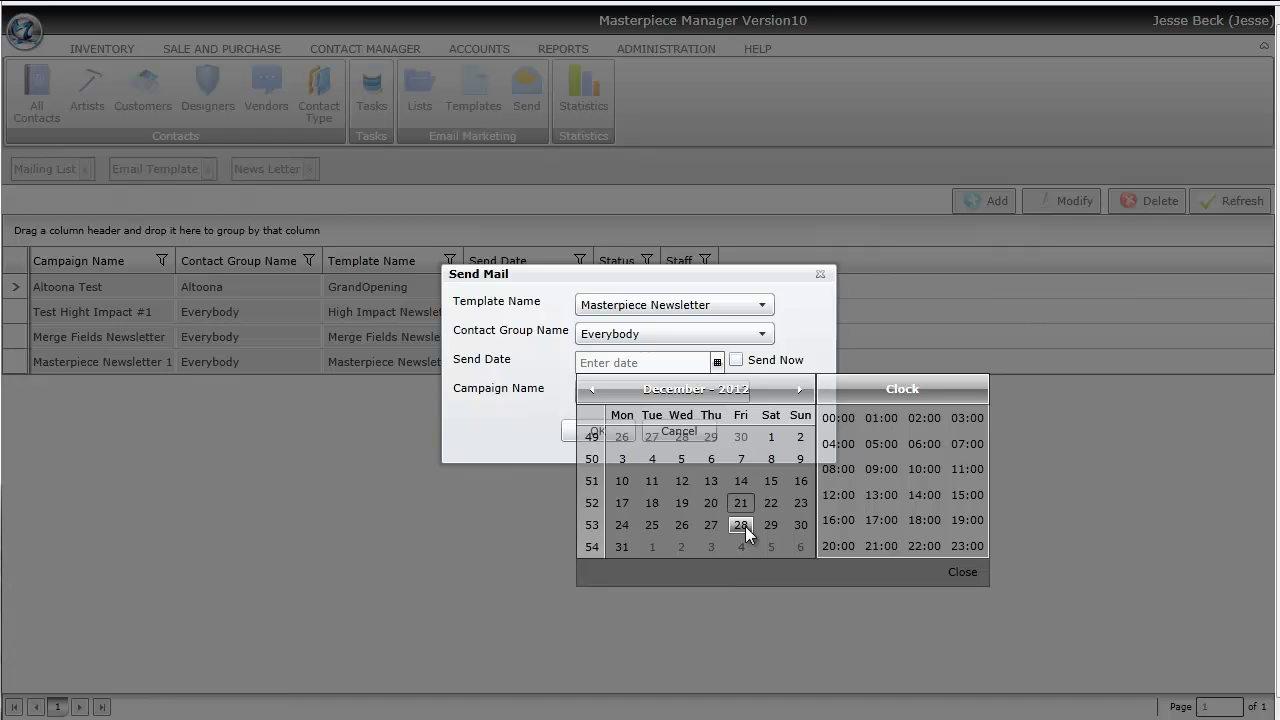
left_click(503, 432)
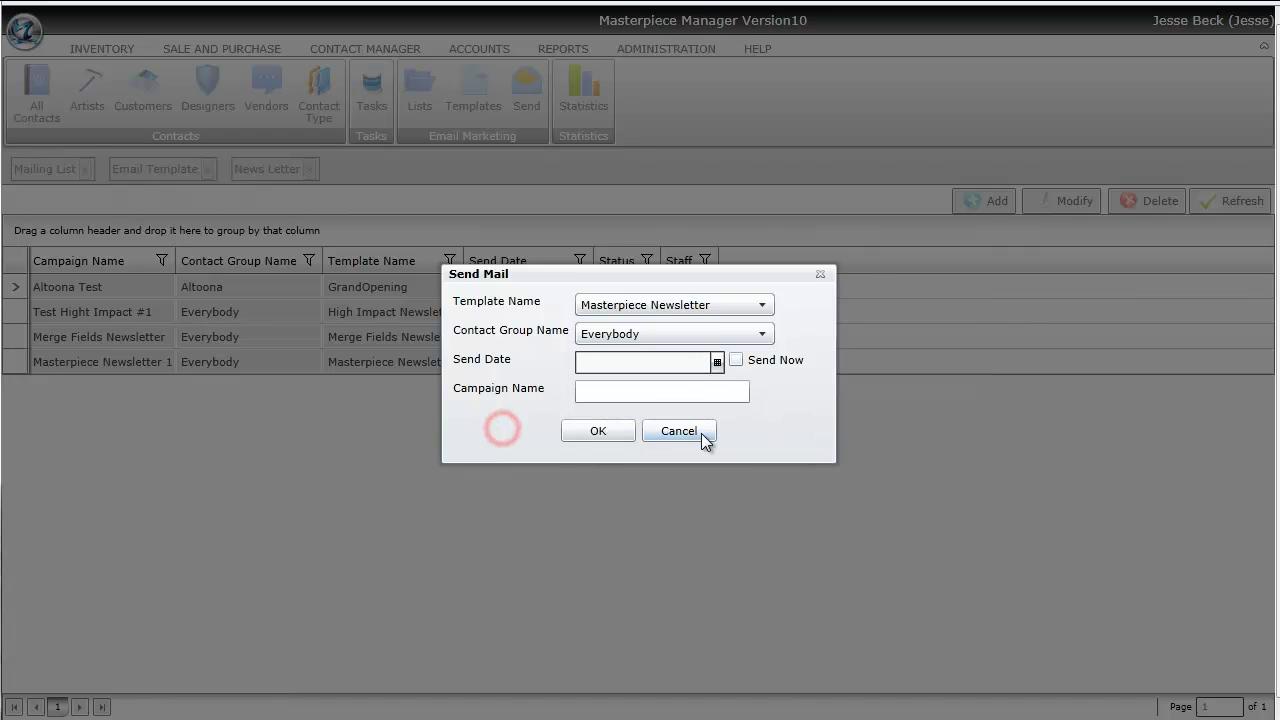
left_click(736, 360)
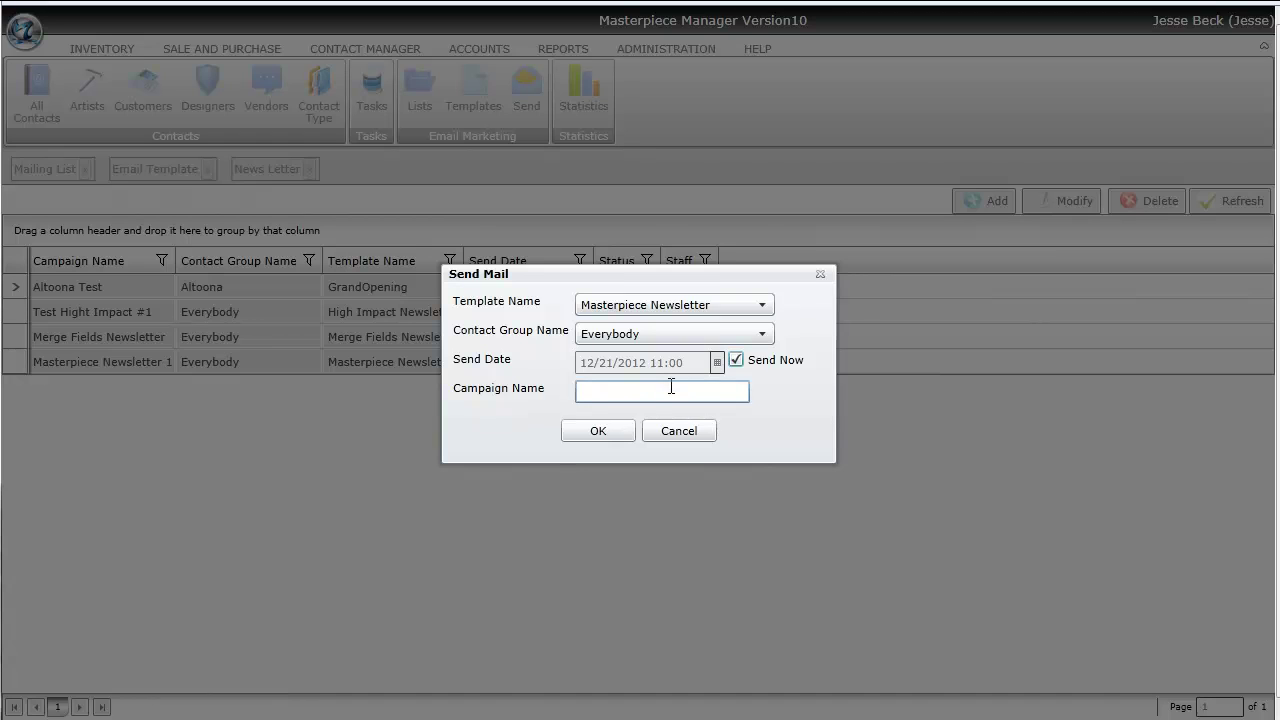
left_click(671, 389)
type("Grand Opening")
left_click(594, 429)
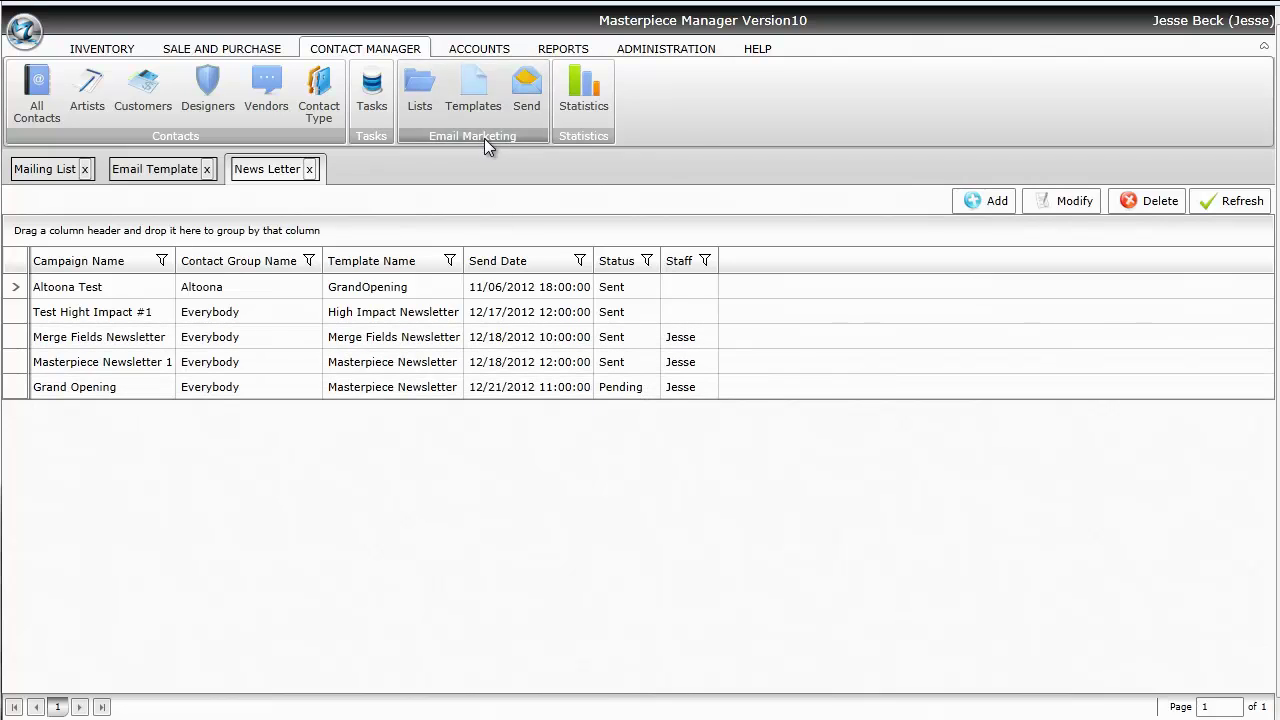
Open the email marketing statistics
left_click(582, 100)
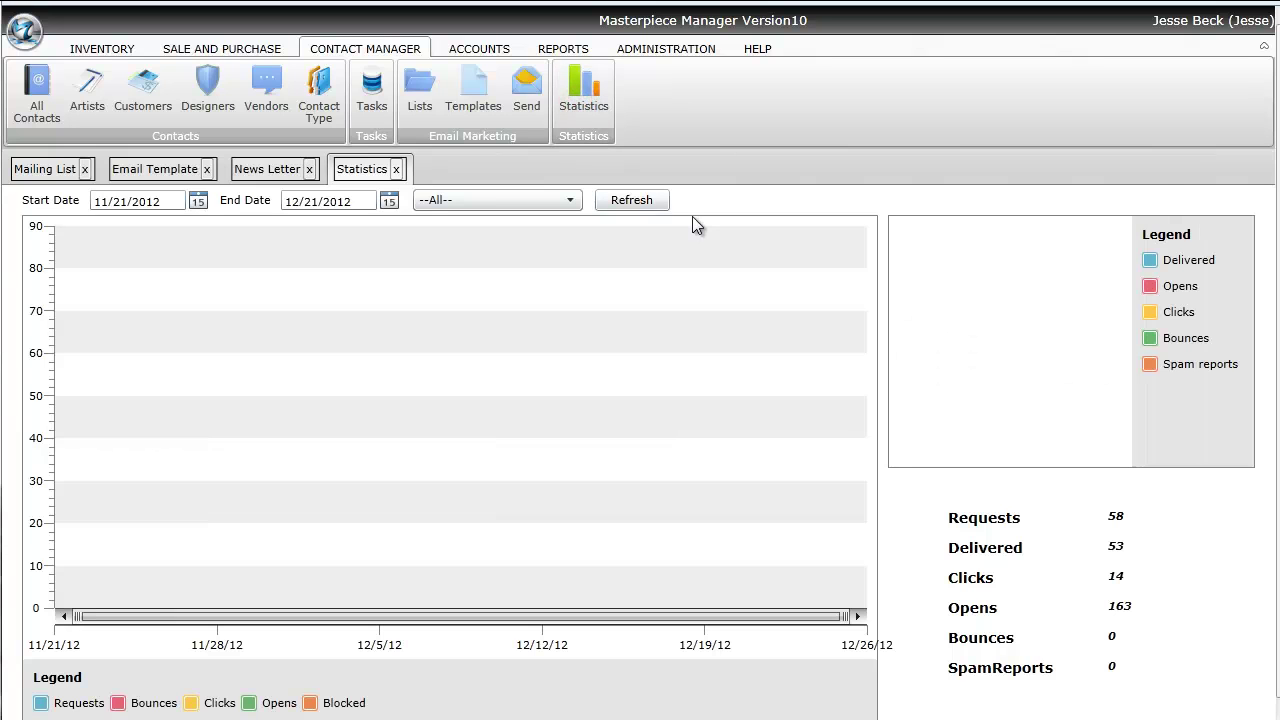